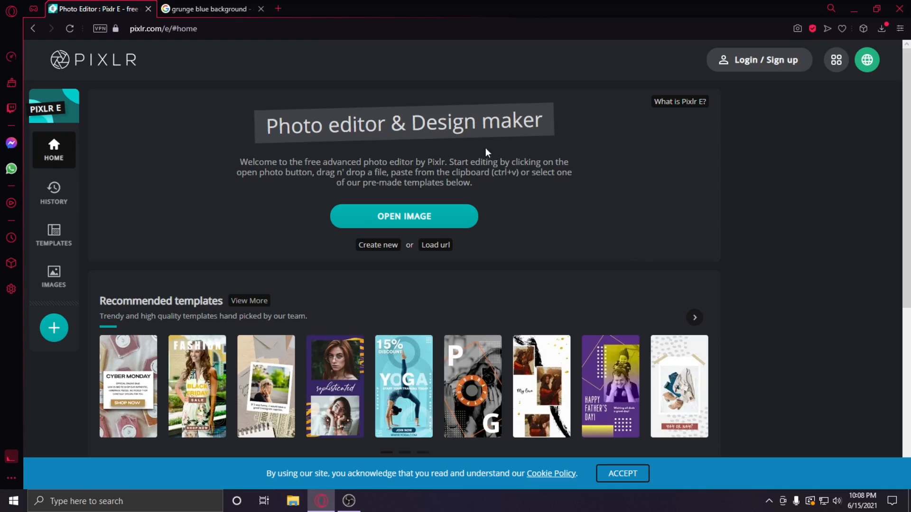
# Create a new blank 1280 x 720 canvas from the Web 720p preset
pyautogui.click(379, 247)
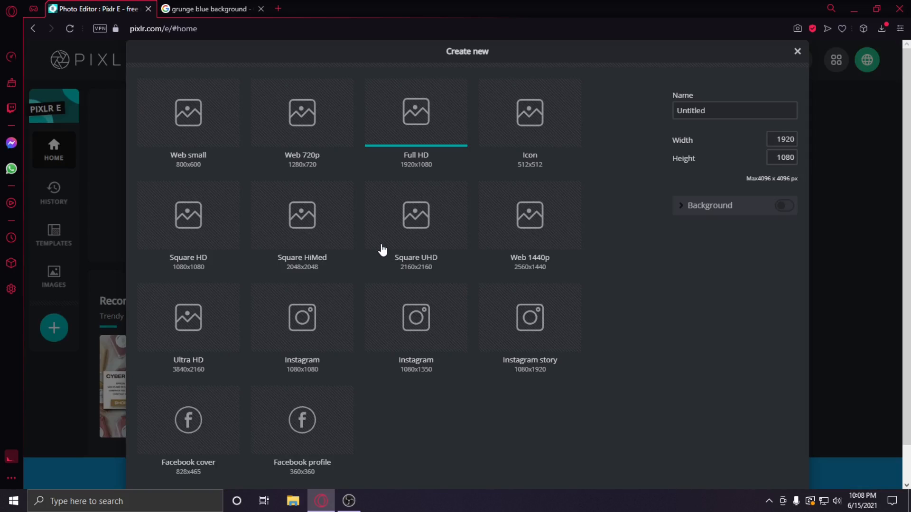
pyautogui.click(326, 142)
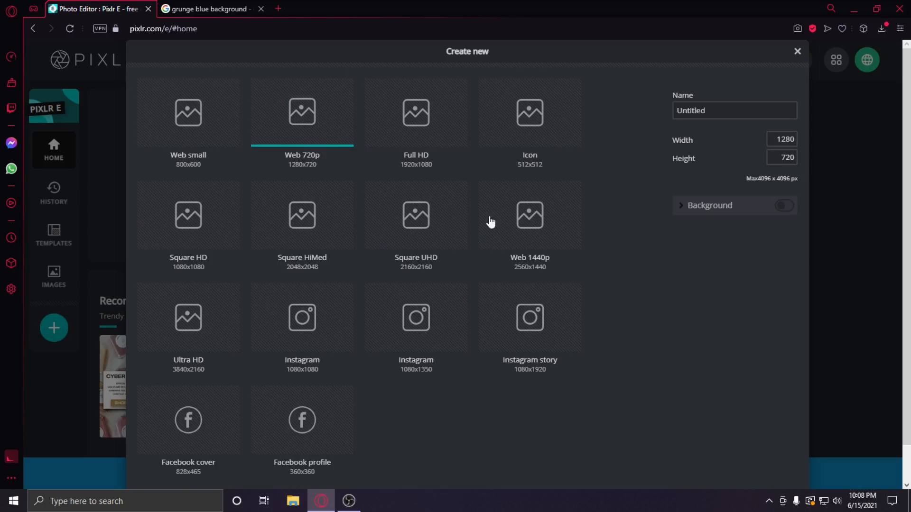
pyautogui.scroll(-1, 725, 356)
pyautogui.click(768, 472)
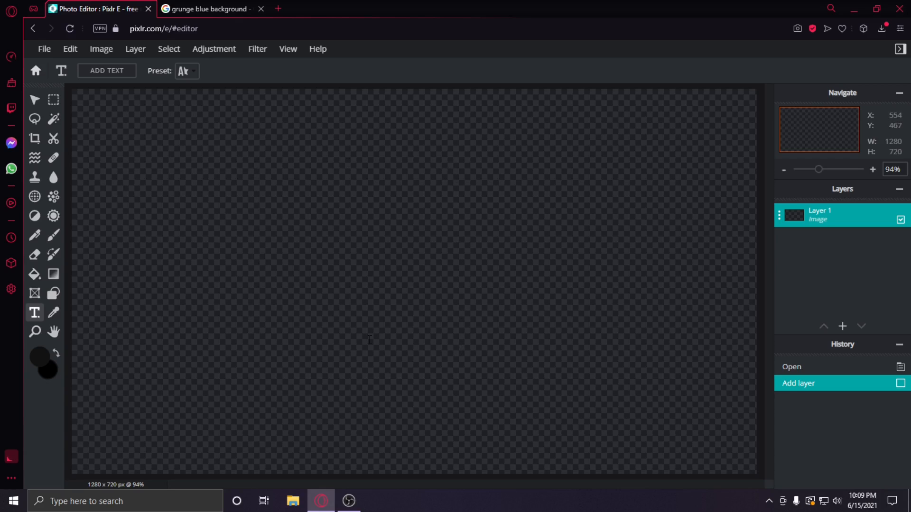
pyautogui.scroll(-2, 374, 330)
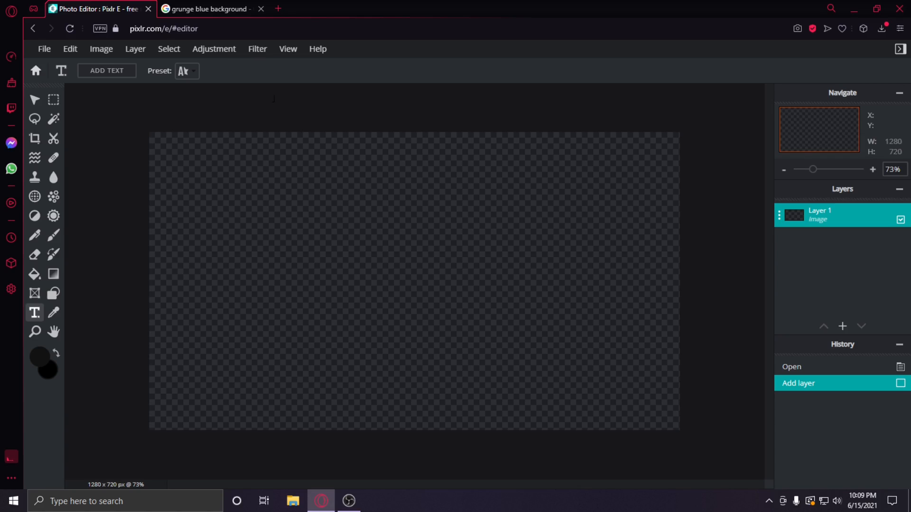
# Review the Google Images results for "grunge blue background" and return to the Pixlr E canvas
pyautogui.click(218, 4)
pyautogui.click(269, 68)
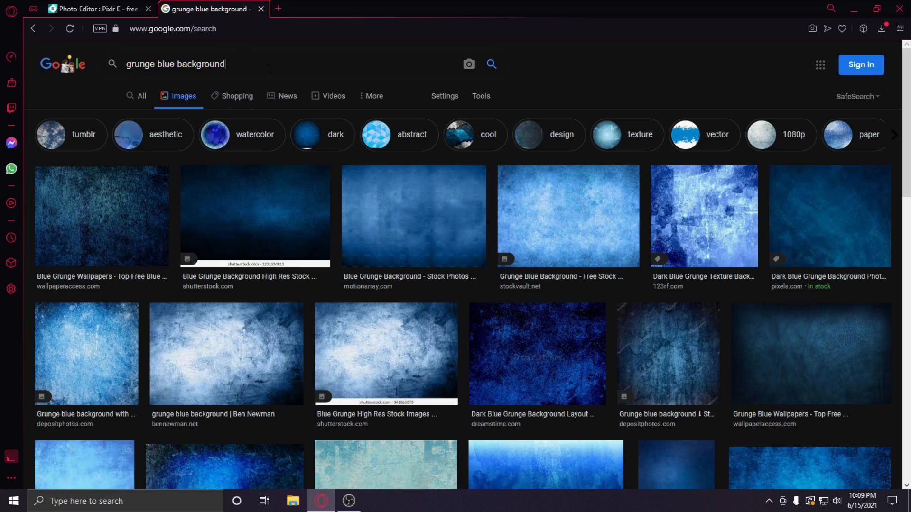
pyautogui.moveTo(281, 66); pyautogui.dragTo(124, 67)
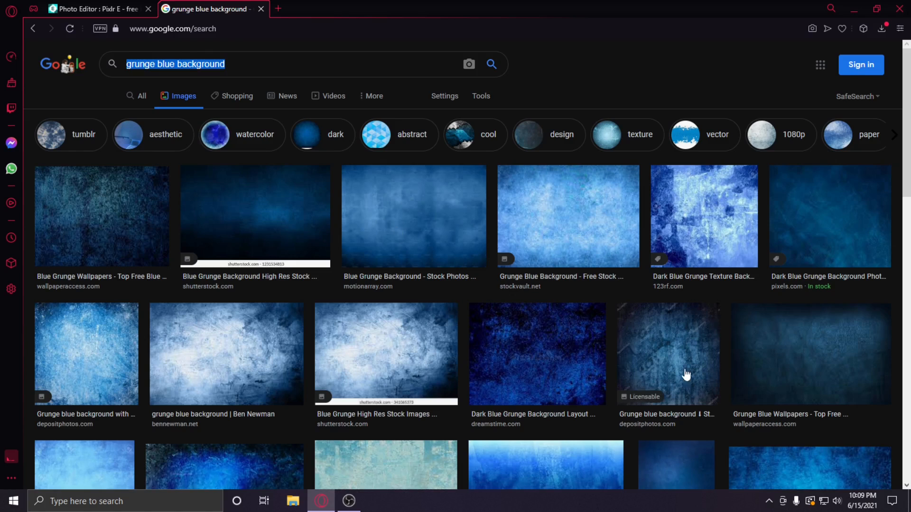
pyautogui.click(107, 9)
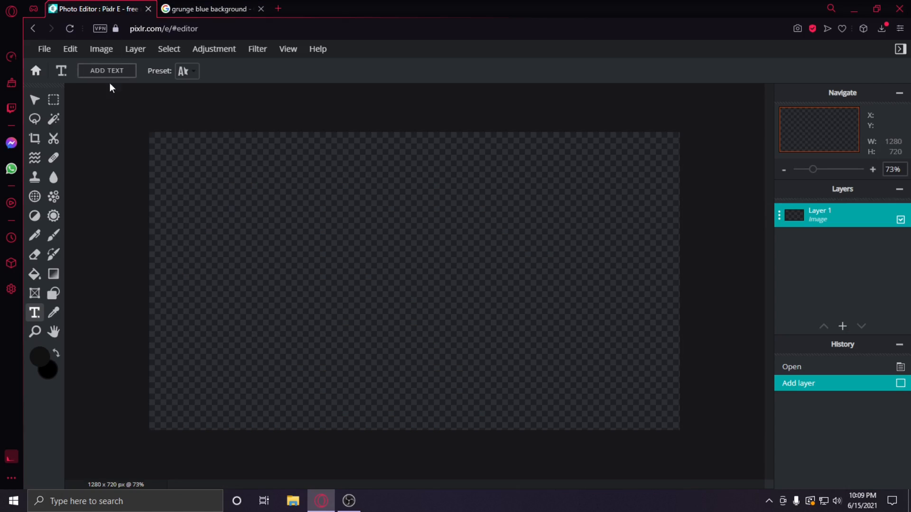
# Add the downloaded image 4604319.jpg to the canvas as a new layer
pyautogui.click(133, 51)
pyautogui.click(138, 98)
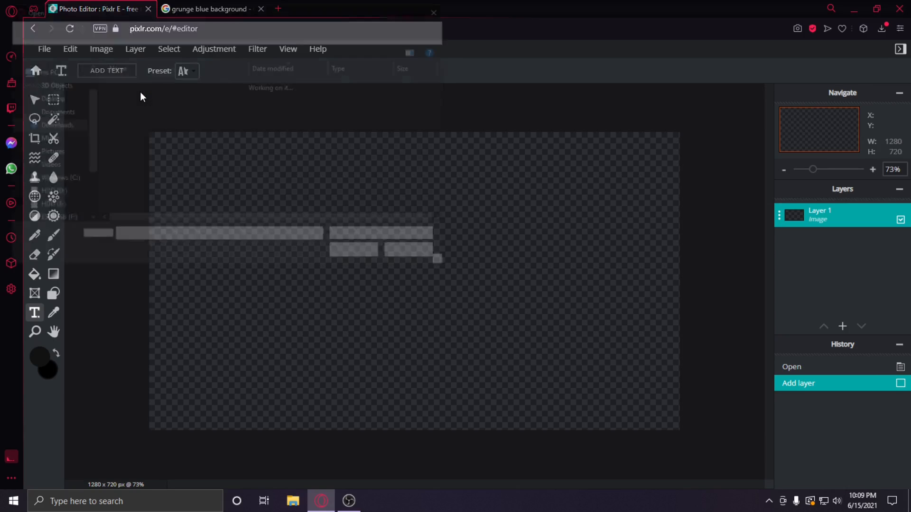
pyautogui.doubleClick(175, 100)
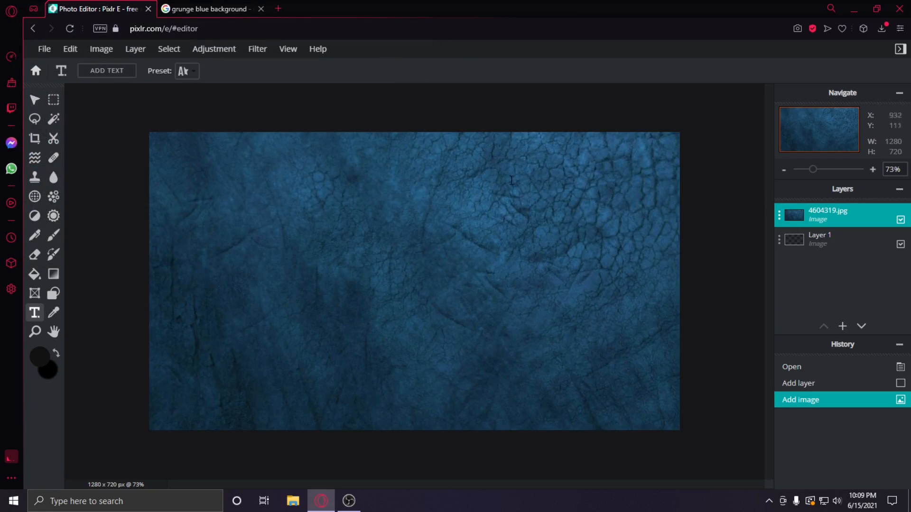
# Scale the blue grunge image to 1280 x 800 and align it to the canvas origin so it covers the whole canvas
pyautogui.click(34, 99)
pyautogui.moveTo(254, 173); pyautogui.dragTo(569, 360)
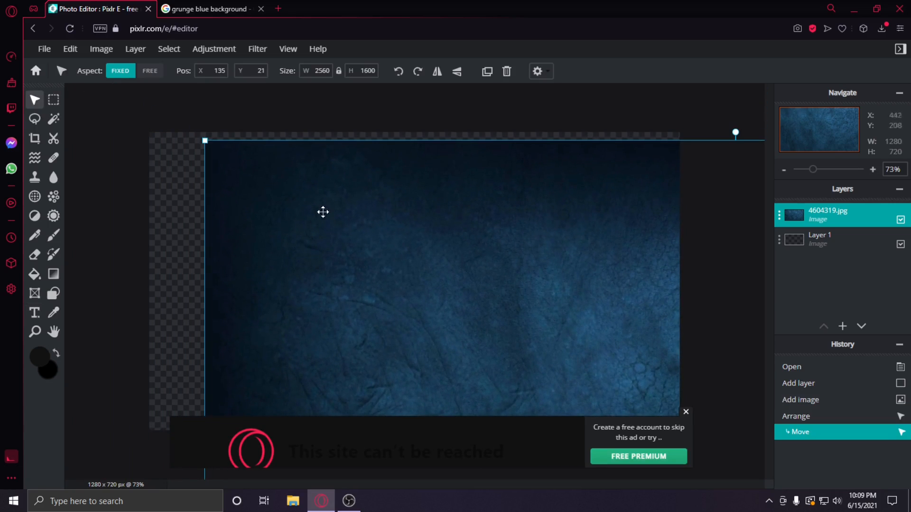
pyautogui.moveTo(204, 141); pyautogui.dragTo(297, 166)
pyautogui.moveTo(171, 138); pyautogui.dragTo(480, 276)
pyautogui.moveTo(622, 361); pyautogui.dragTo(318, 174)
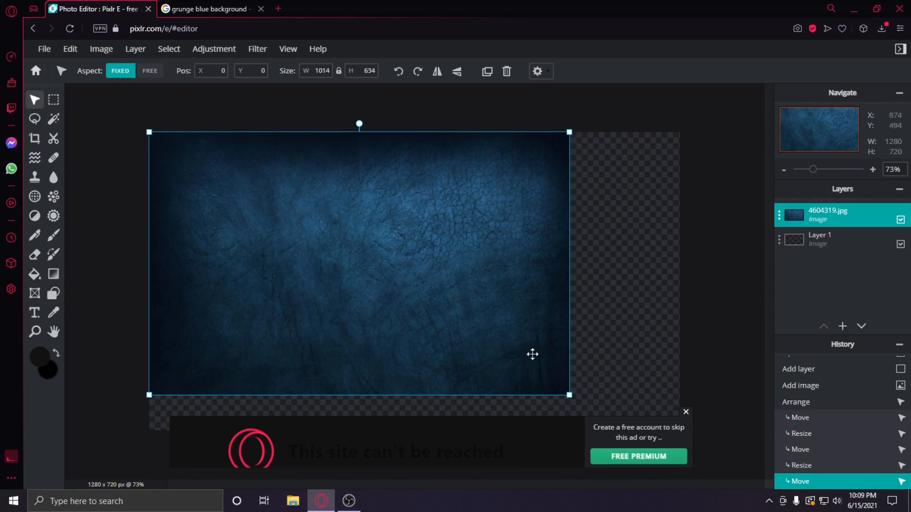
pyautogui.click(686, 414)
pyautogui.moveTo(569, 394); pyautogui.dragTo(679, 405)
pyautogui.click(714, 380)
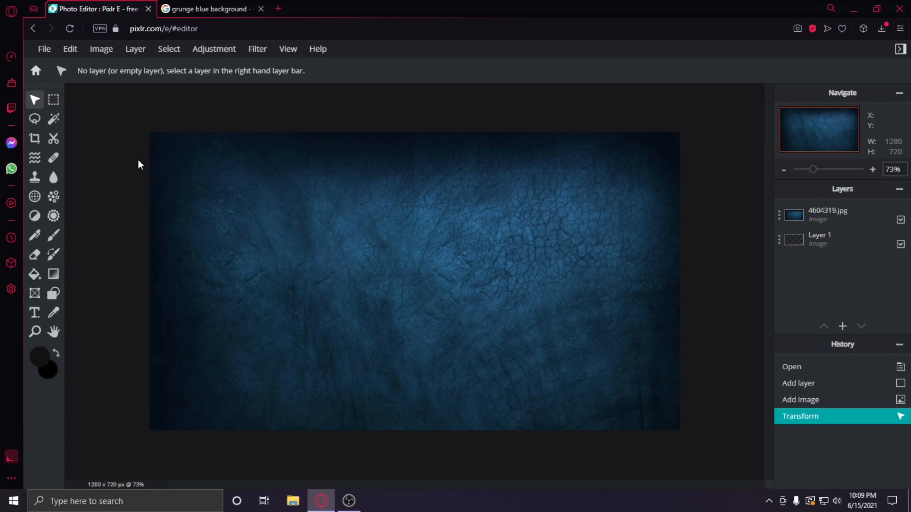
# Apply a moderate Blur filter to the blue background image layer
pyautogui.click(161, 157)
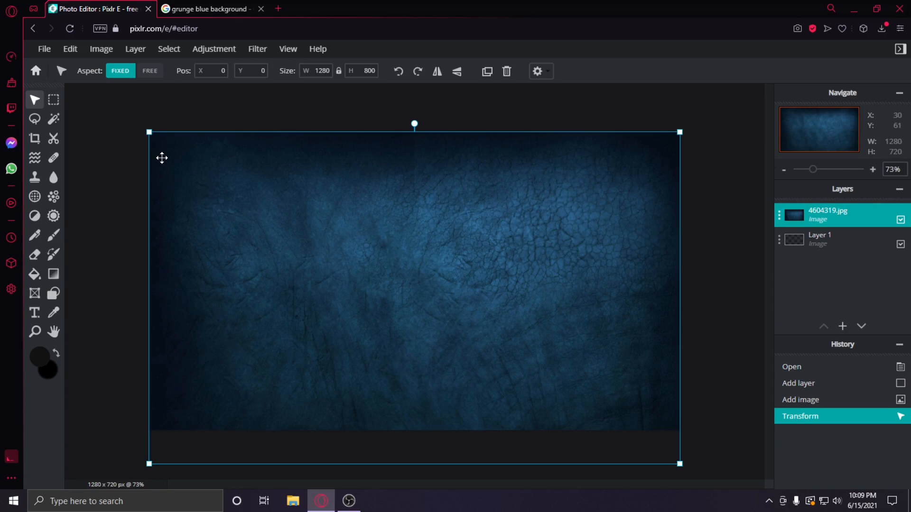
pyautogui.click(257, 49)
pyautogui.moveTo(266, 95)
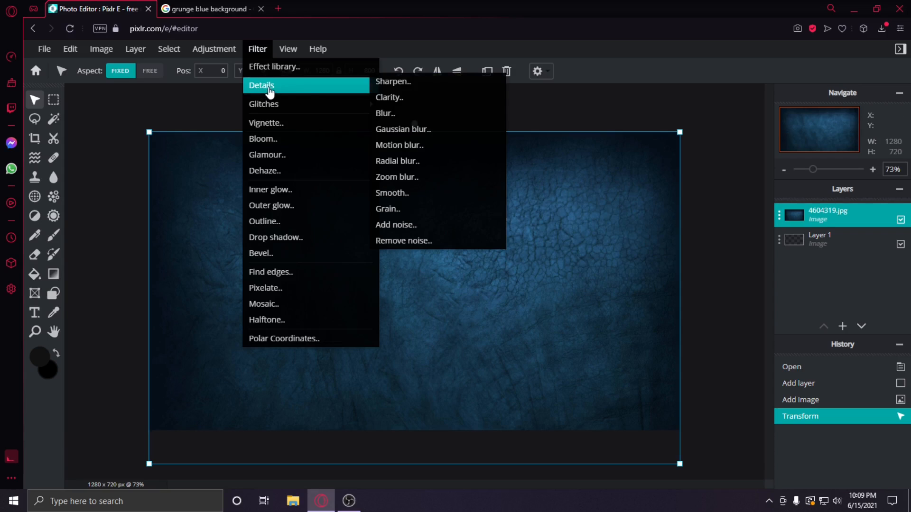
pyautogui.click(402, 113)
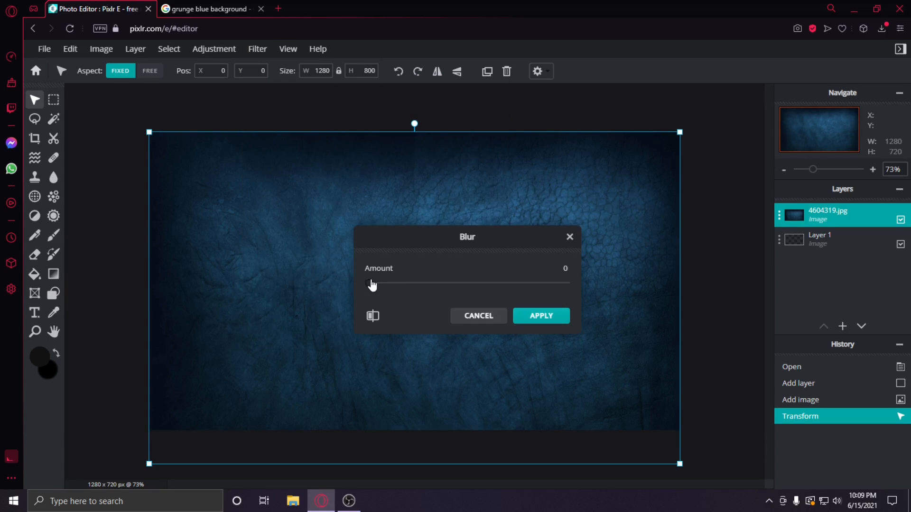
pyautogui.moveTo(372, 285); pyautogui.dragTo(419, 288)
pyautogui.click(540, 316)
pyautogui.click(257, 49)
pyautogui.moveTo(283, 117)
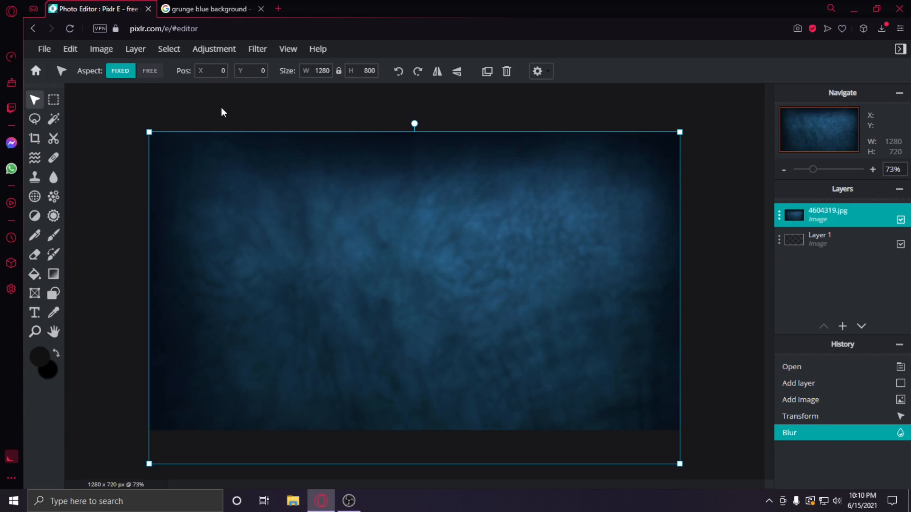
# Add a text layer on the canvas and clear its placeholder wording
pyautogui.click(32, 311)
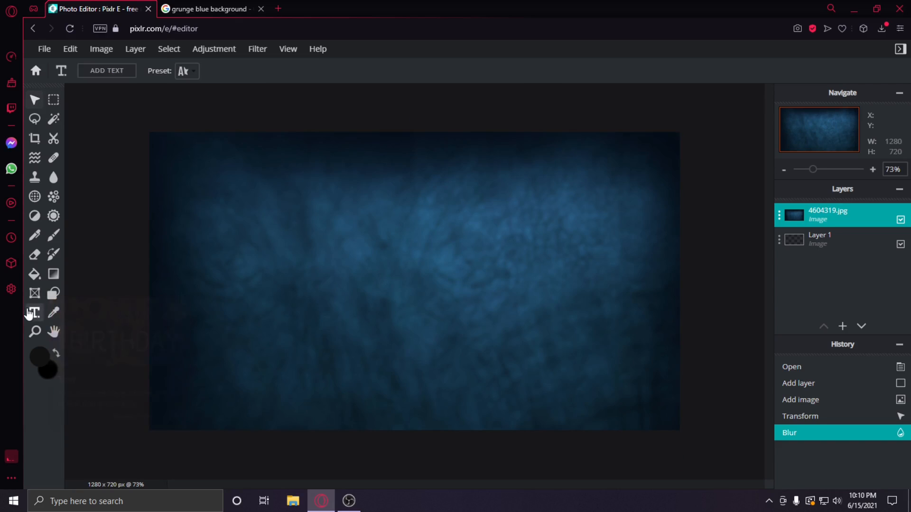
pyautogui.click(298, 243)
pyautogui.click(535, 300)
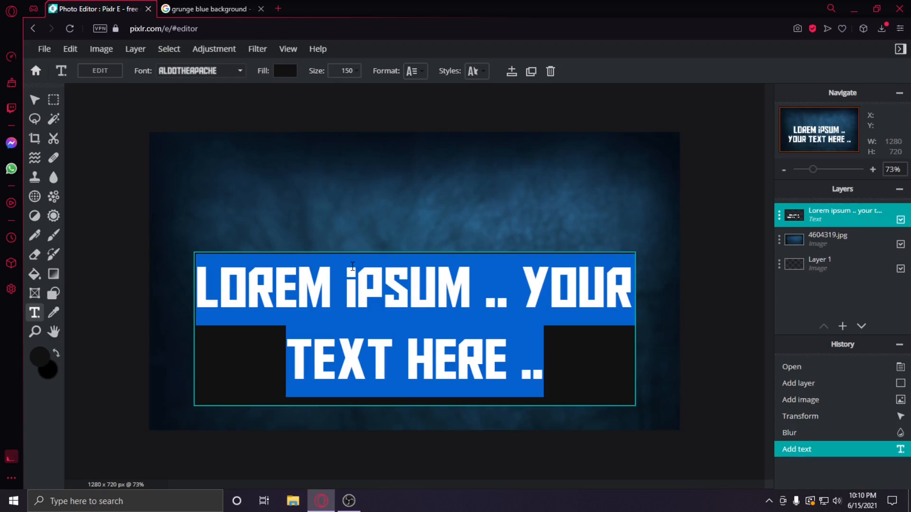
pyautogui.press('BackSpace')
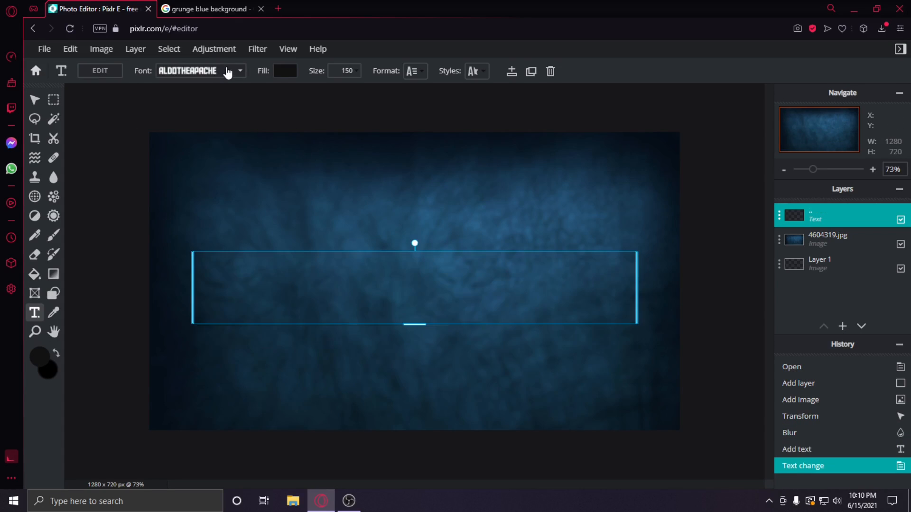
# Browse the available fonts and choose Aldotheapache for the text layer
pyautogui.click(230, 72)
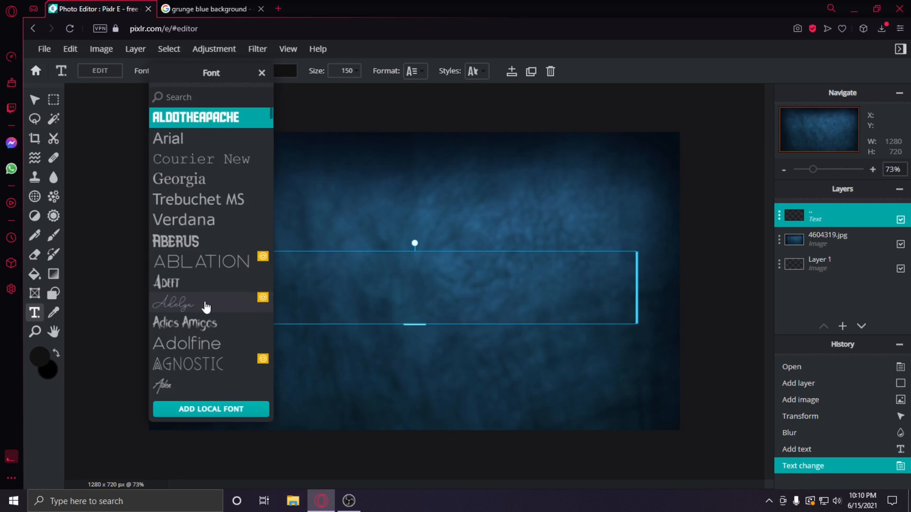
pyautogui.scroll(-2, 206, 308)
pyautogui.scroll(-10, 206, 308)
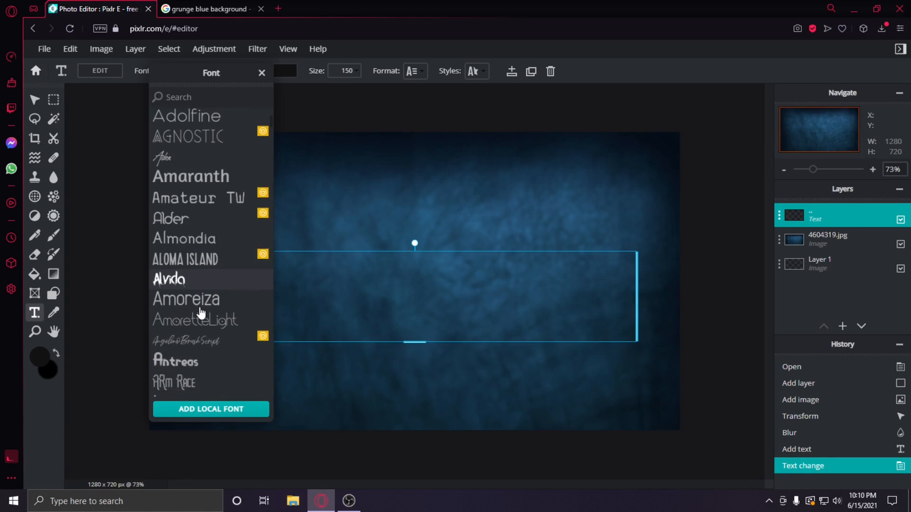
pyautogui.scroll(-6, 201, 312)
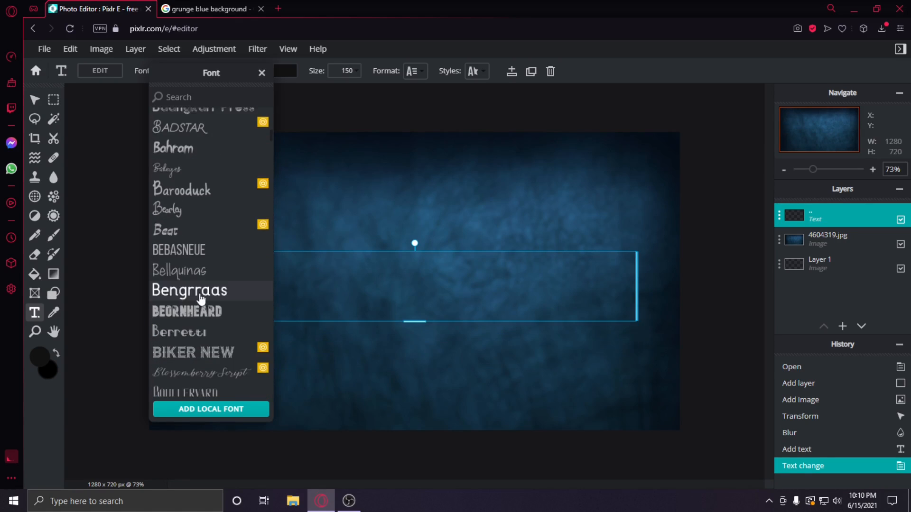
pyautogui.scroll(-2, 190, 363)
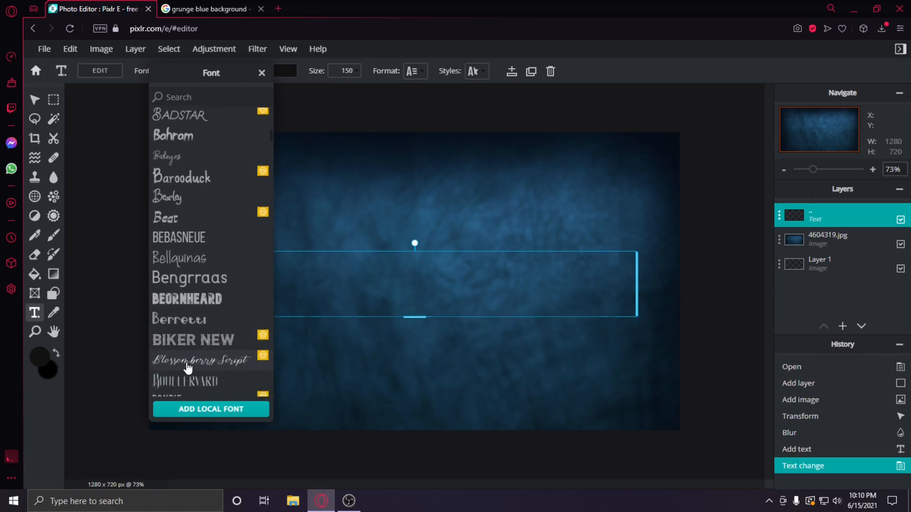
pyautogui.scroll(18, 182, 309)
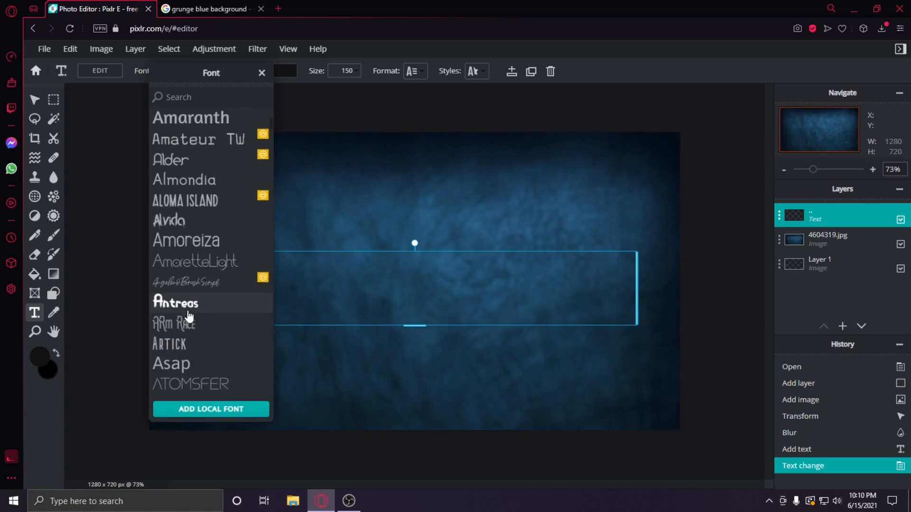
pyautogui.scroll(1, 183, 311)
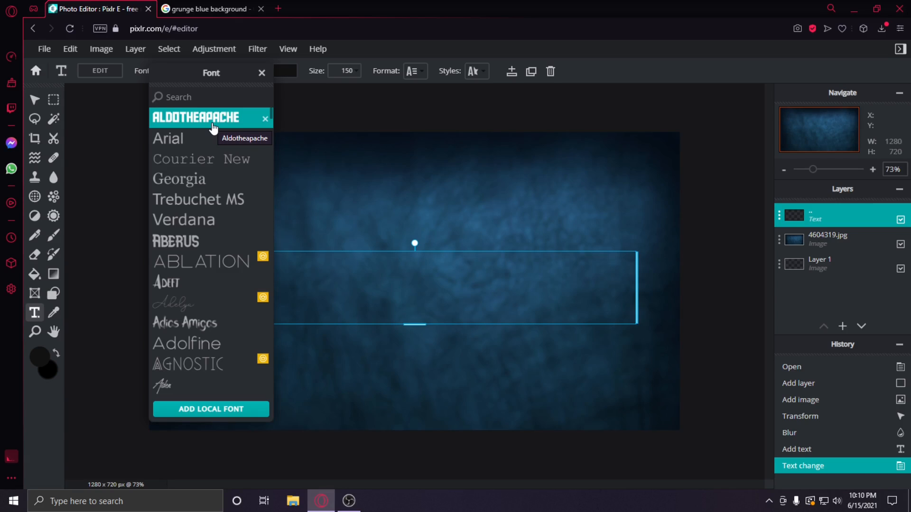
pyautogui.click(213, 128)
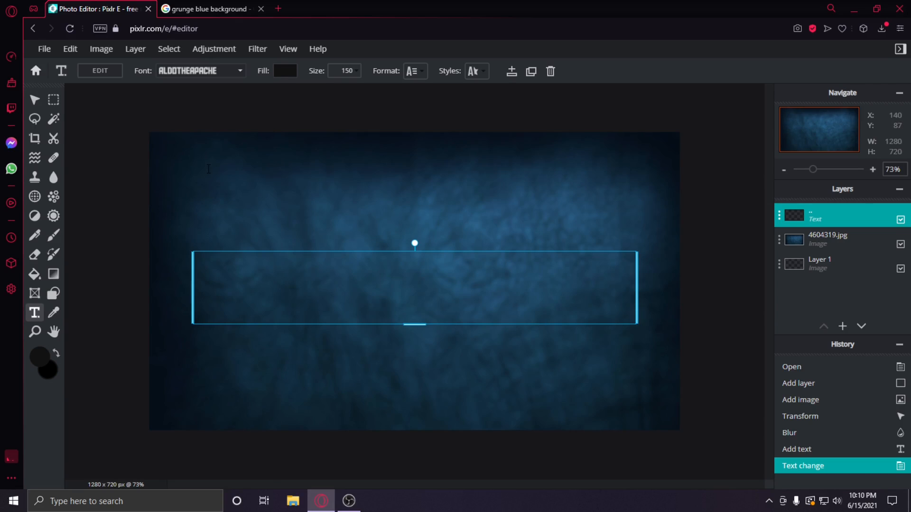
# Enter "HOW TO MAKE" in the empty text layer
pyautogui.doubleClick(369, 305)
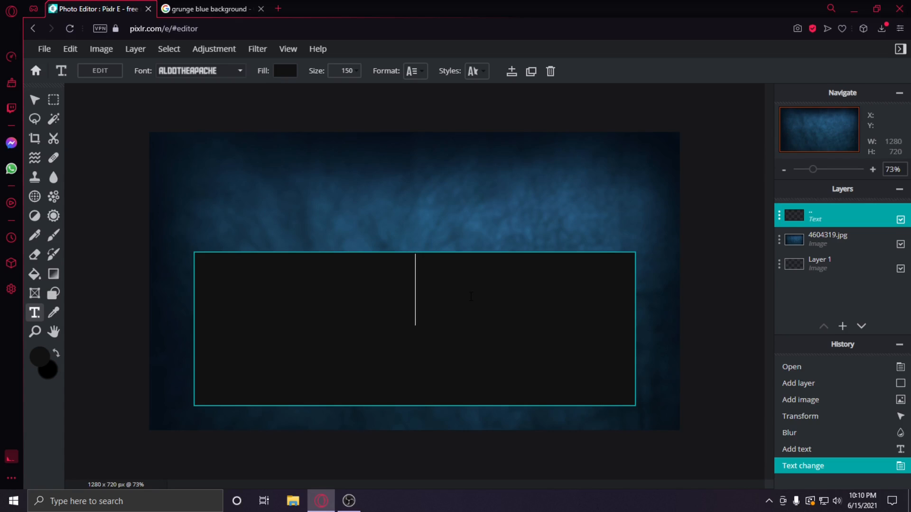
pyautogui.write('HOW')
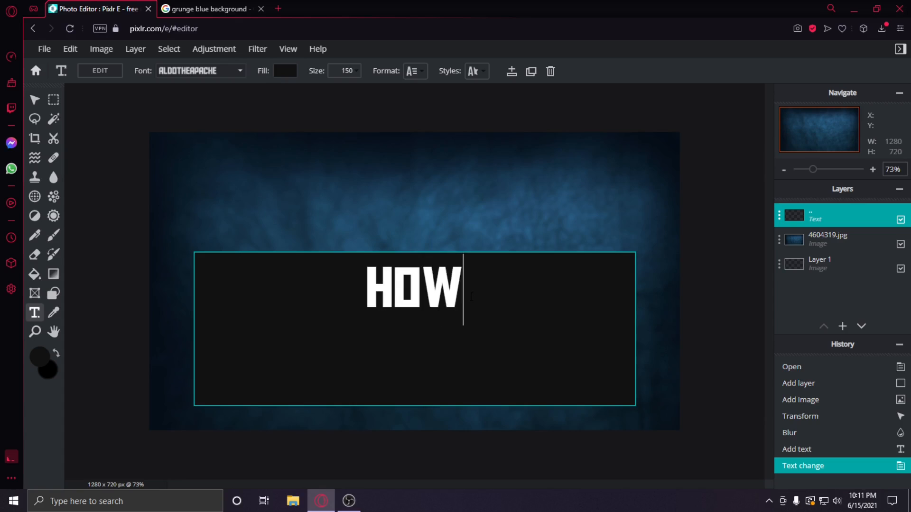
pyautogui.write(' TO M')
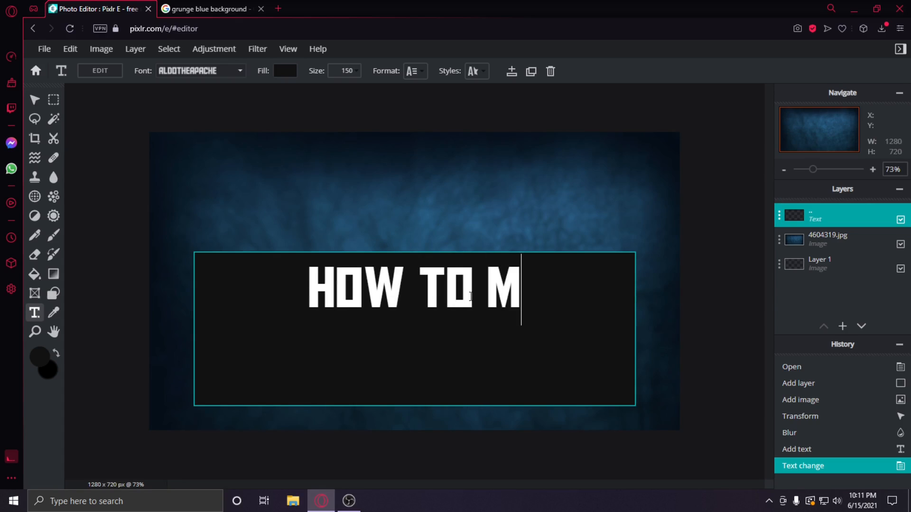
pyautogui.write('AKE THUM')
pyautogui.press('BackSpace')
pyautogui.press('BackSpace')
pyautogui.press('BackSpace')
pyautogui.press('BackSpace')
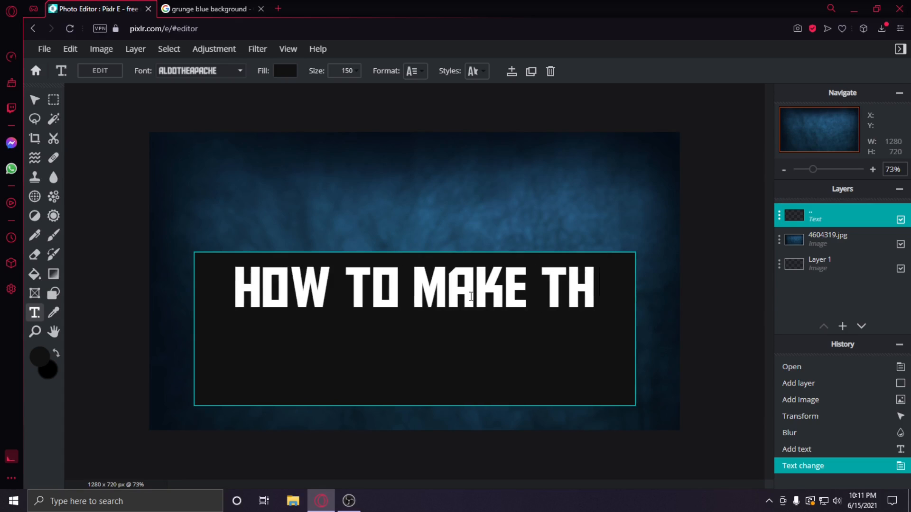
pyautogui.press('BackSpace')
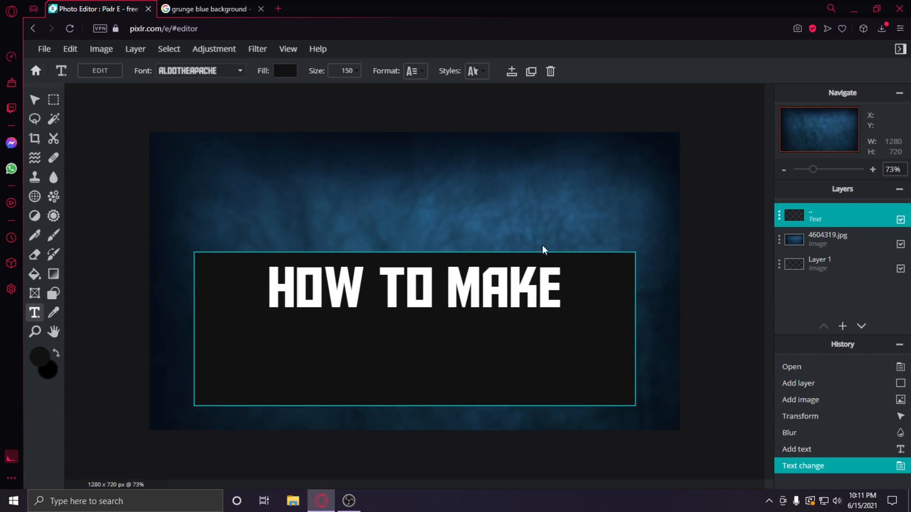
pyautogui.click(642, 171)
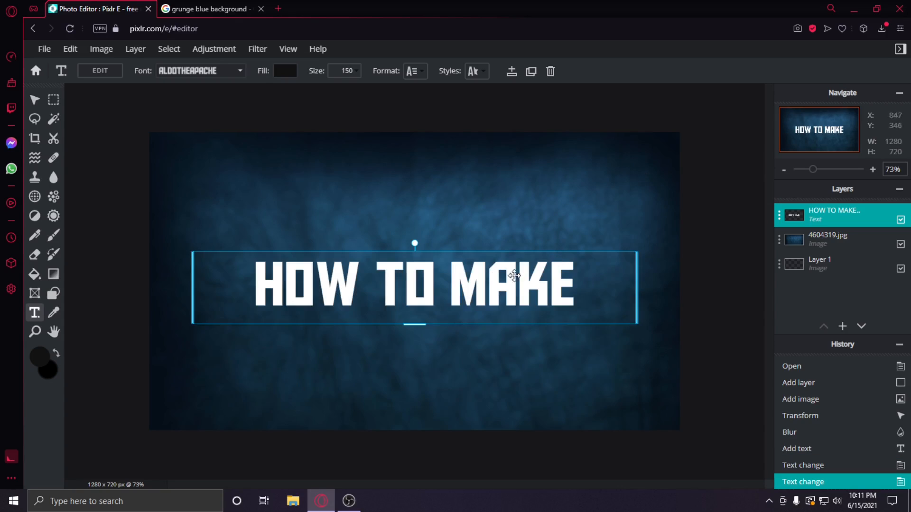
# Duplicate the "HOW TO MAKE" text layer and place the copy directly below the original
pyautogui.rightClick(481, 272)
pyautogui.click(523, 380)
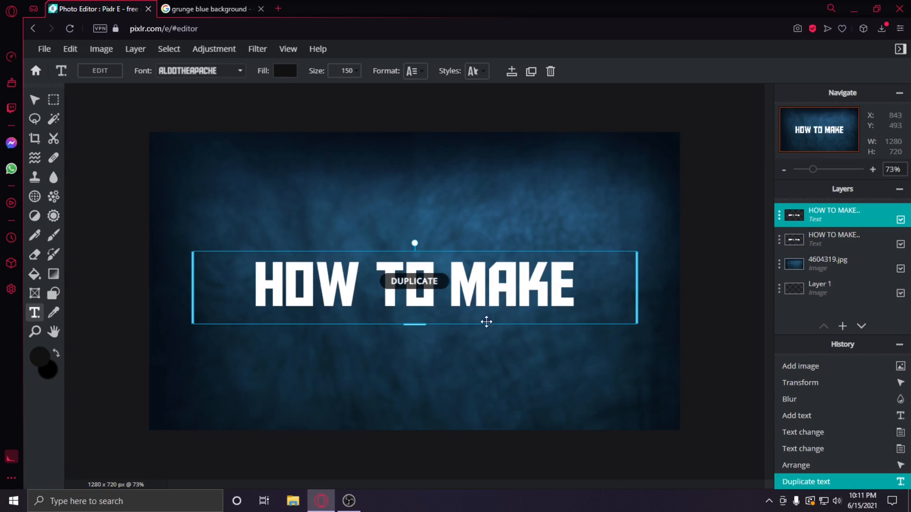
pyautogui.moveTo(466, 290); pyautogui.dragTo(468, 345)
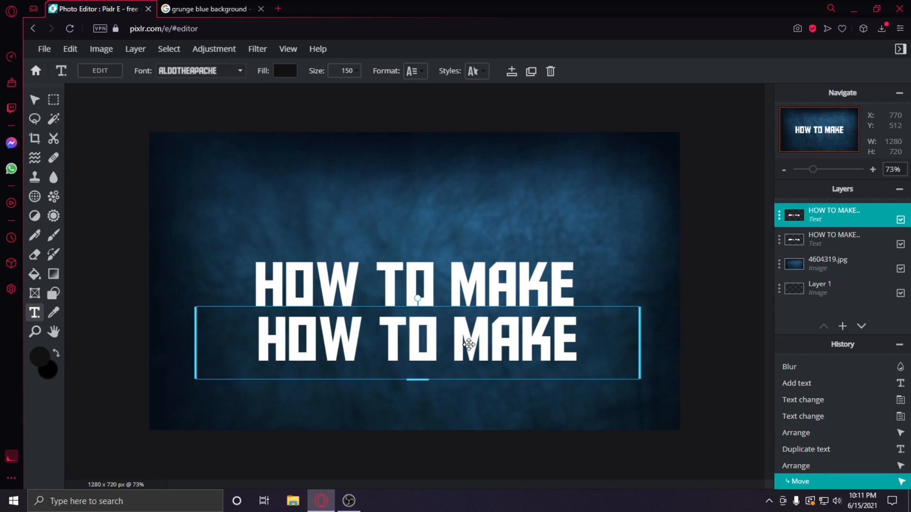
# Replace the wording of the duplicated text layer with "THUMBNAILS"
pyautogui.doubleClick(469, 344)
pyautogui.press('BackSpace')
pyautogui.write('TH')
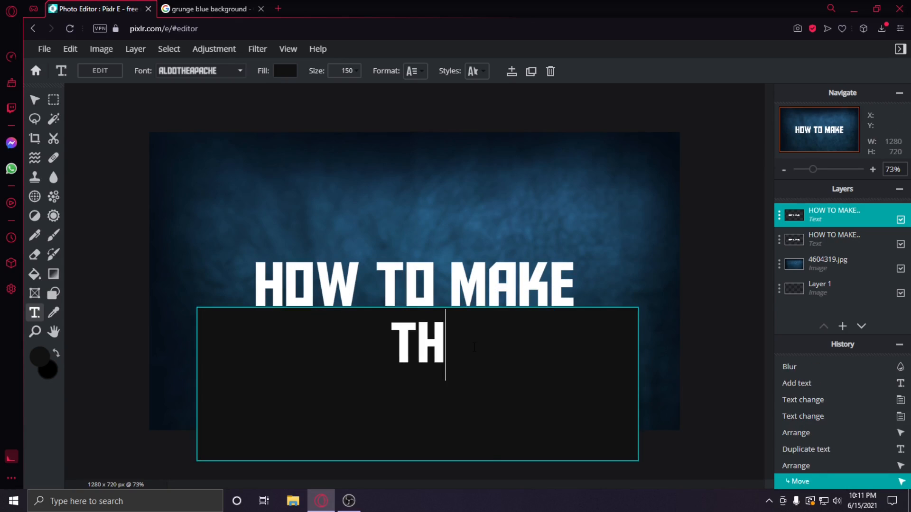
pyautogui.write('UMBNAILS')
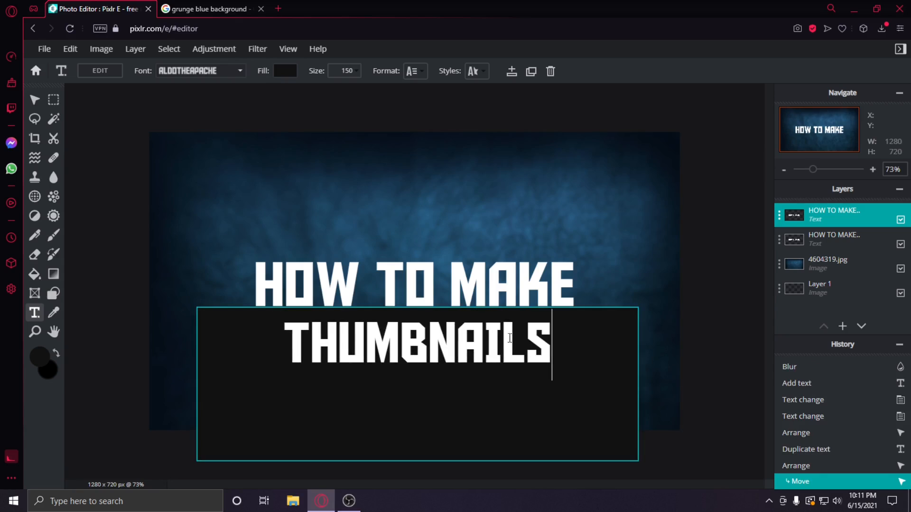
pyautogui.click(688, 234)
# Move both text lines up so "HOW TO MAKE" and "THUMBNAILS" sit closely stacked around the centre of the canvas
pyautogui.moveTo(481, 269); pyautogui.dragTo(480, 259)
pyautogui.moveTo(461, 328); pyautogui.dragTo(461, 275)
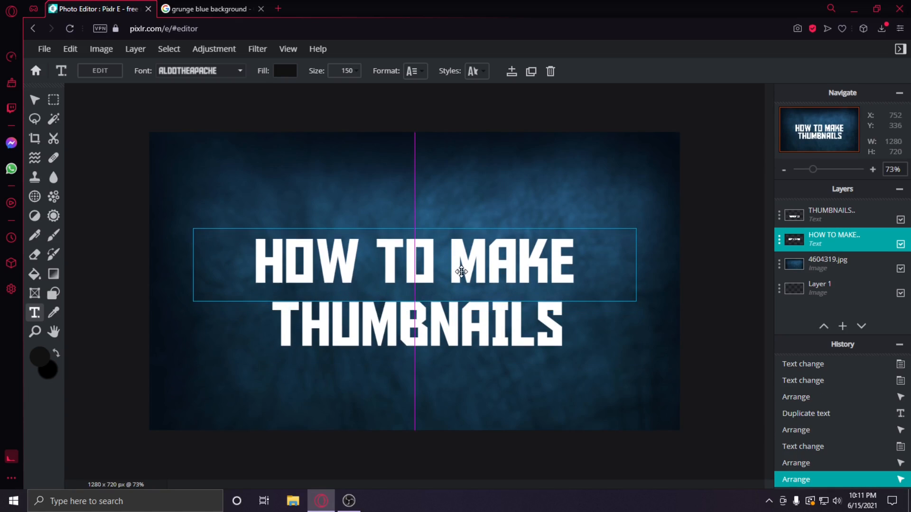
pyautogui.moveTo(443, 322); pyautogui.dragTo(442, 314)
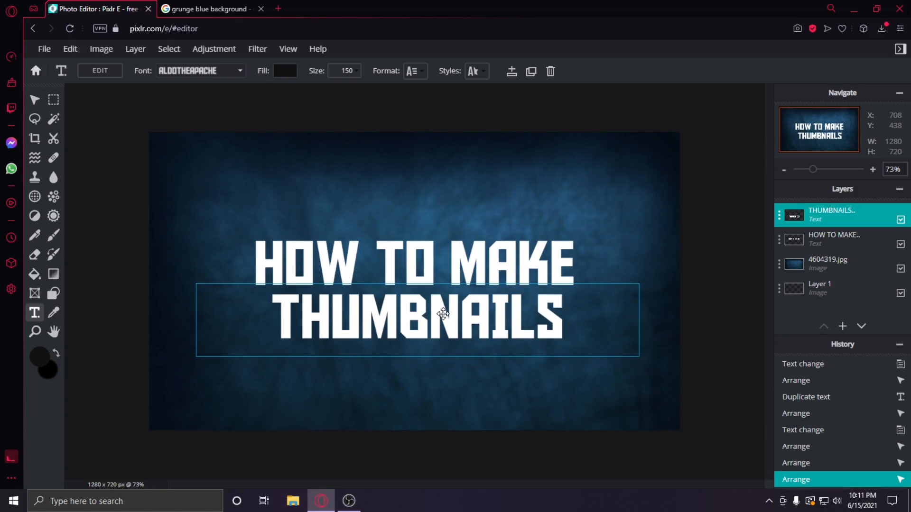
pyautogui.click(442, 315)
pyautogui.click(657, 276)
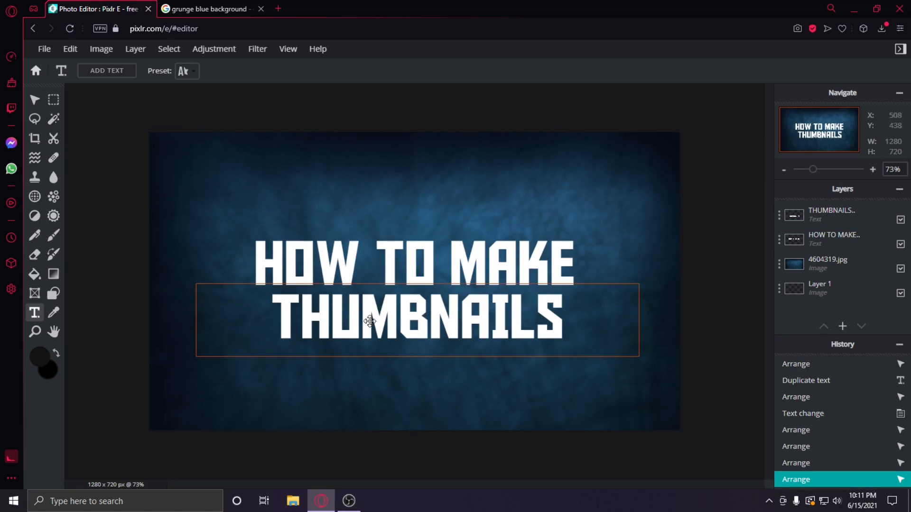
# Add a black (#000000) shadow with 75 opacity to the "HOW TO MAKE" text
pyautogui.click(353, 274)
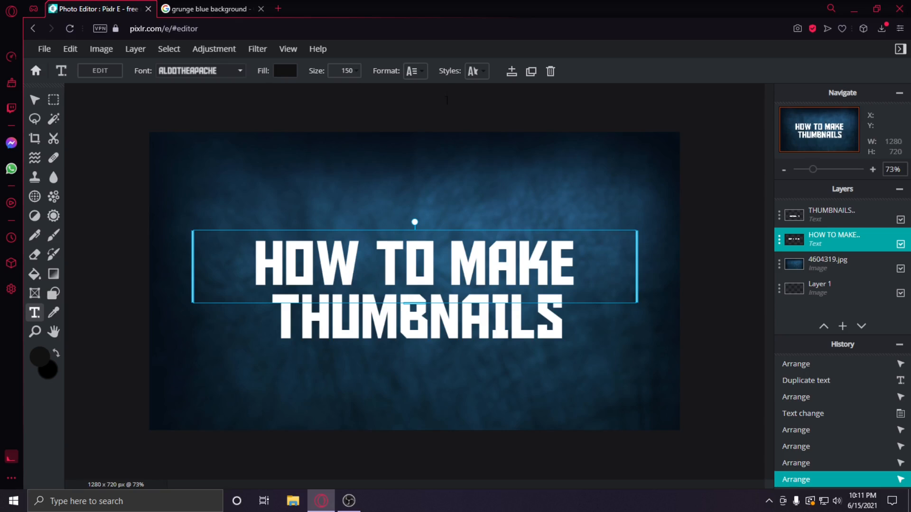
pyautogui.click(472, 71)
pyautogui.click(526, 192)
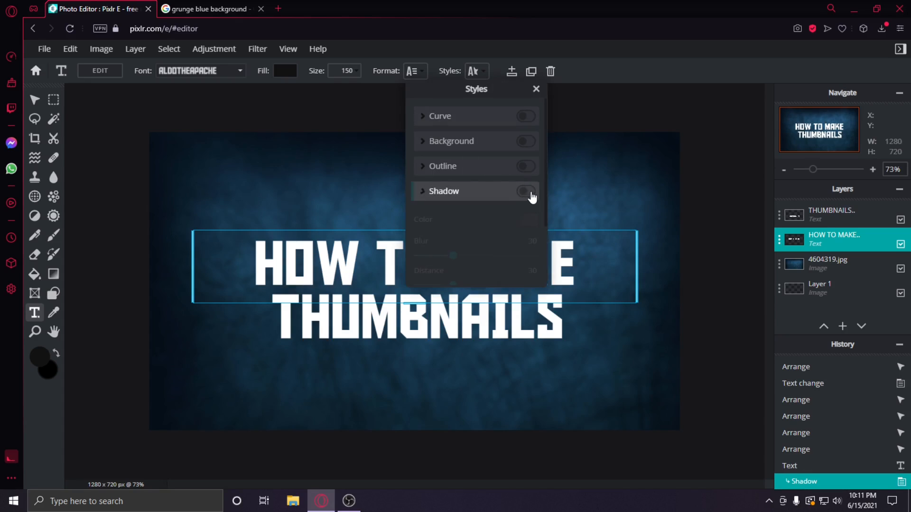
pyautogui.click(526, 220)
pyautogui.moveTo(379, 261); pyautogui.dragTo(311, 378)
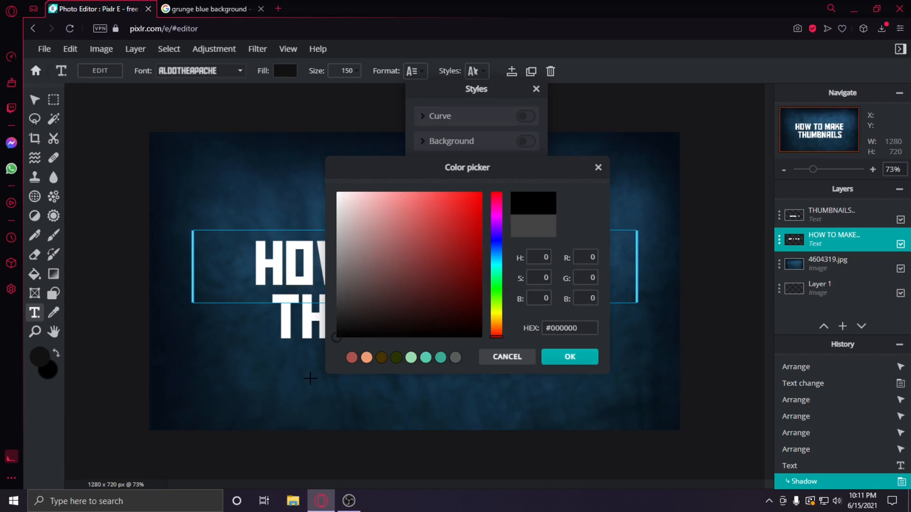
pyautogui.click(568, 356)
pyautogui.scroll(-2, 473, 229)
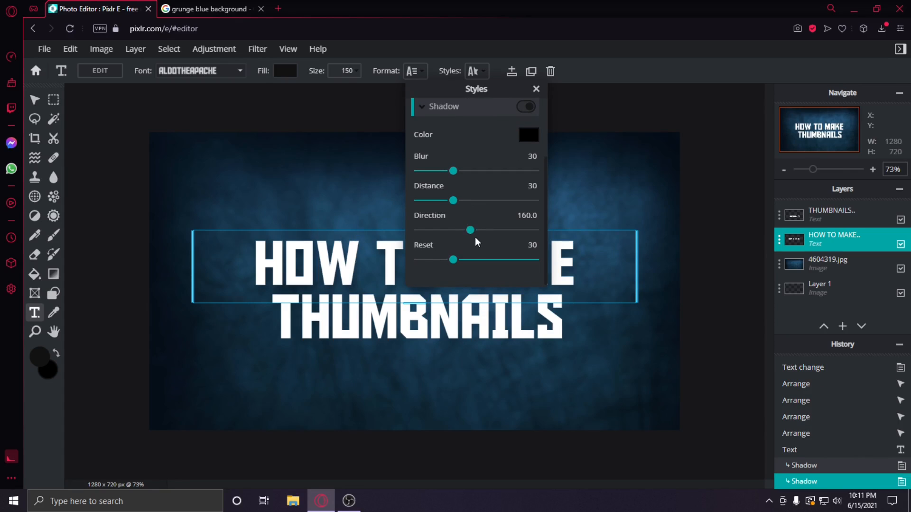
pyautogui.moveTo(454, 259); pyautogui.dragTo(507, 262)
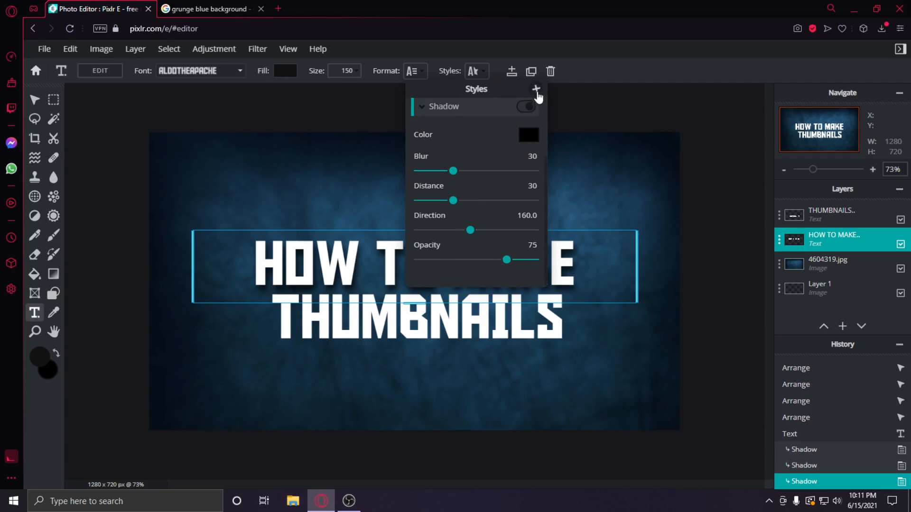
# Add a black (#000000) outline to the "HOW TO MAKE" text
pyautogui.scroll(2, 502, 133)
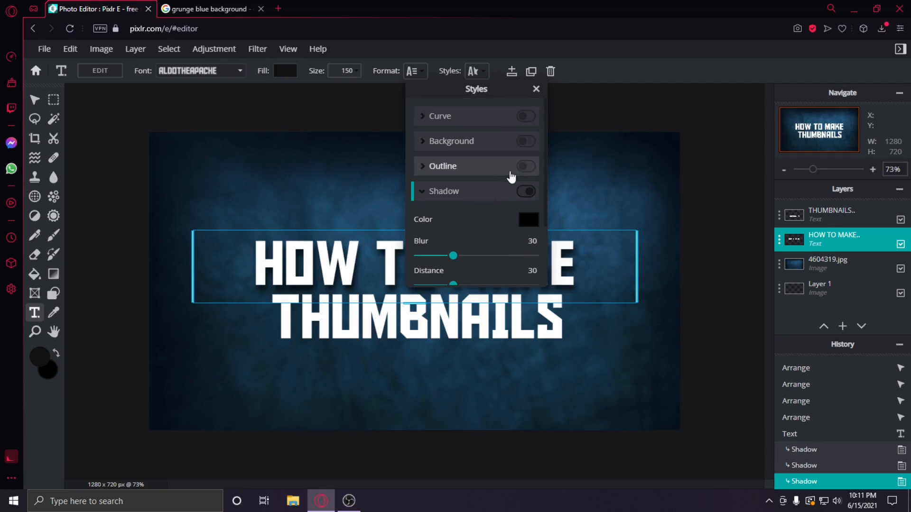
pyautogui.click(526, 167)
pyautogui.click(527, 195)
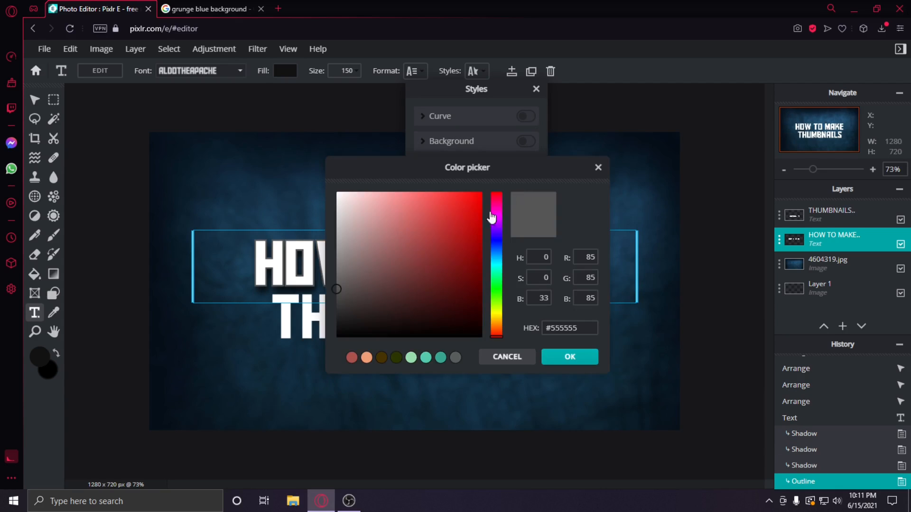
pyautogui.moveTo(339, 298); pyautogui.dragTo(311, 369)
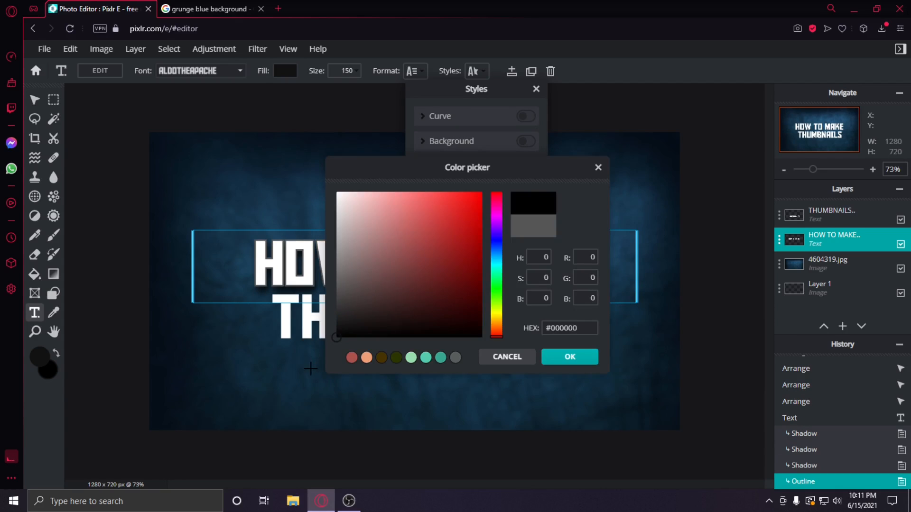
pyautogui.click(569, 357)
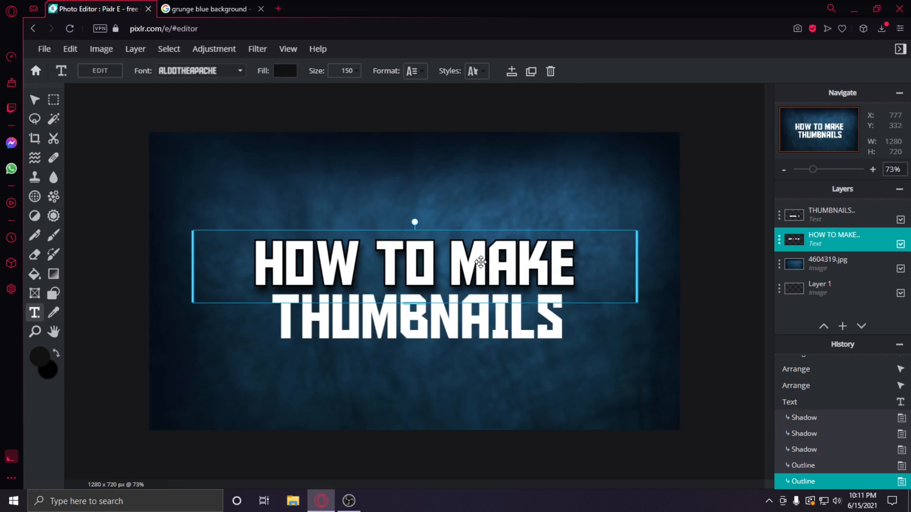
# Try a solid red fill (#F90202) on the "HOW TO MAKE" text
pyautogui.click(285, 71)
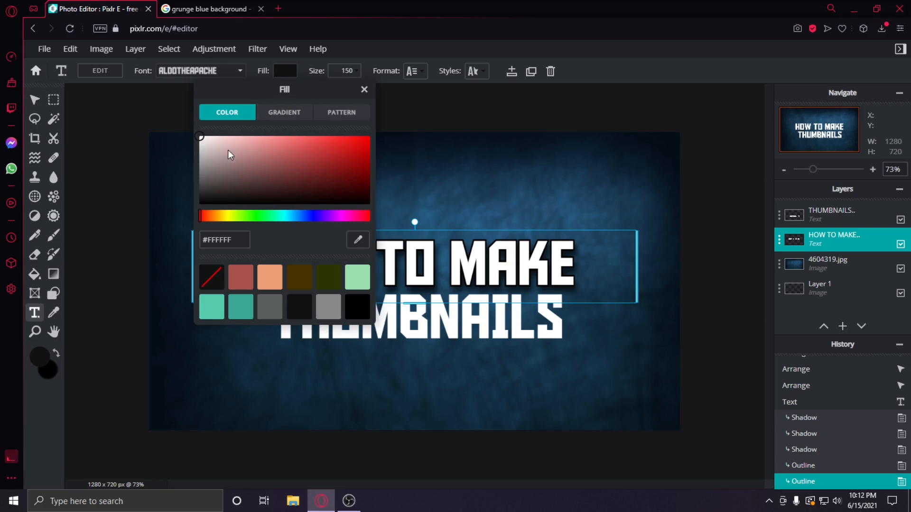
pyautogui.moveTo(204, 144); pyautogui.dragTo(384, 141)
pyautogui.moveTo(287, 211)
pyautogui.mouseDown()
pyautogui.moveTo(346, 216)
pyautogui.moveTo(181, 199)
pyautogui.mouseUp()
pyautogui.click(369, 138)
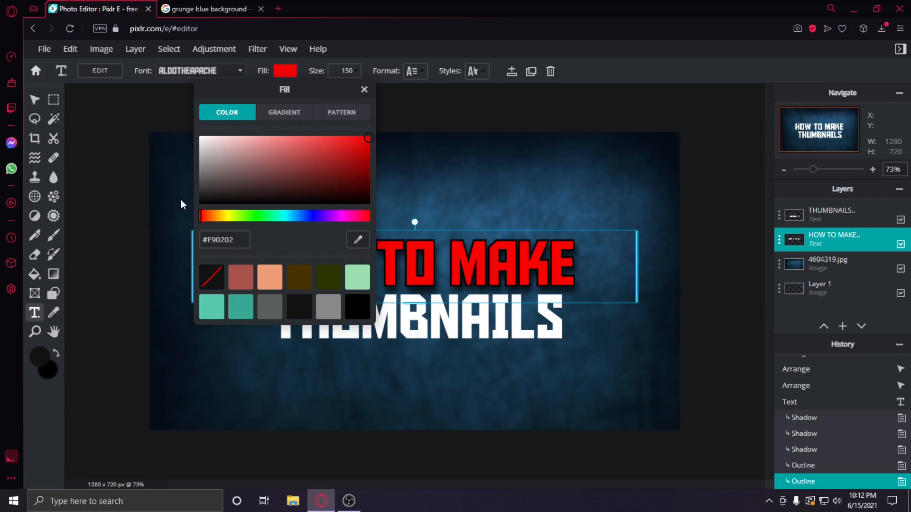
# Fill "HOW TO MAKE" with a radial white-to-black gradient, moving its white stop slightly past the middle
pyautogui.click(285, 112)
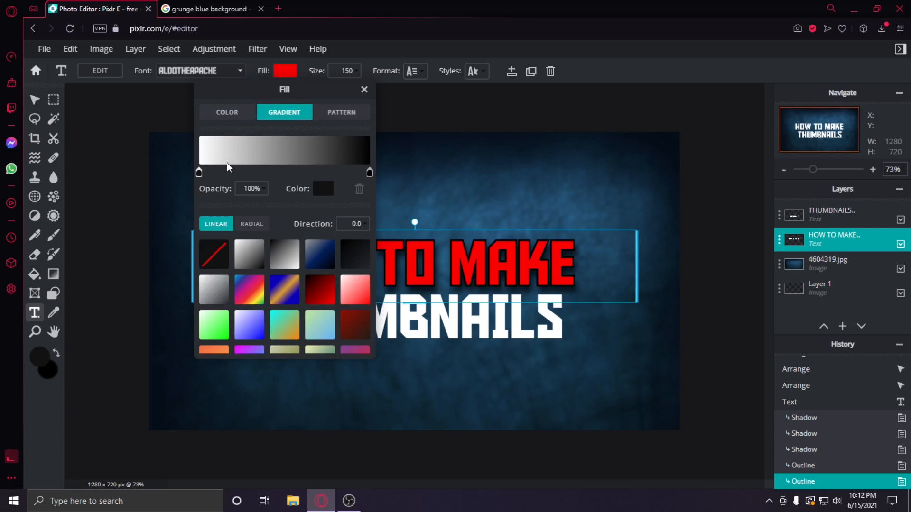
pyautogui.click(250, 246)
pyautogui.click(251, 224)
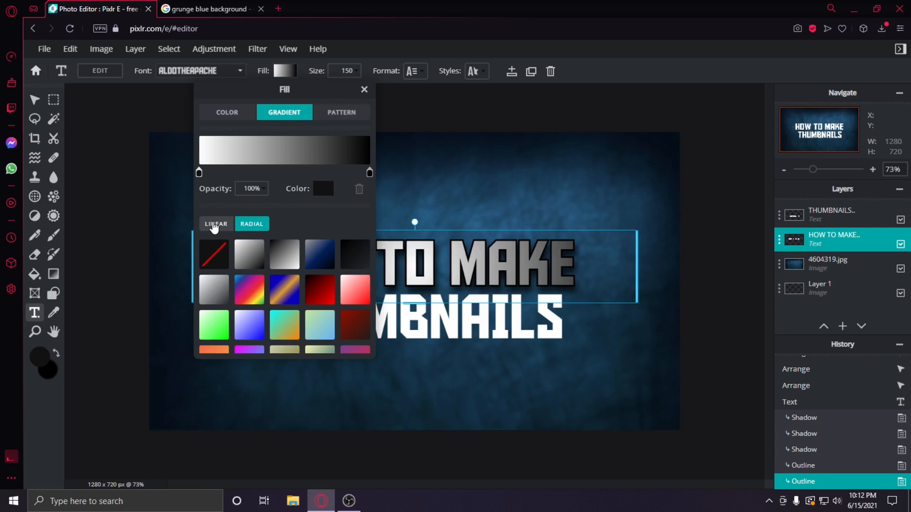
pyautogui.click(215, 224)
pyautogui.click(251, 224)
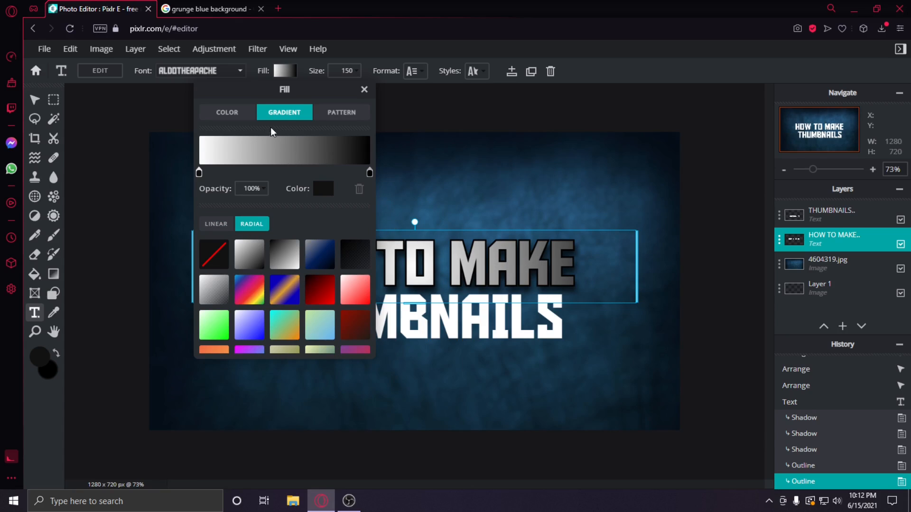
pyautogui.moveTo(313, 97); pyautogui.dragTo(341, 118)
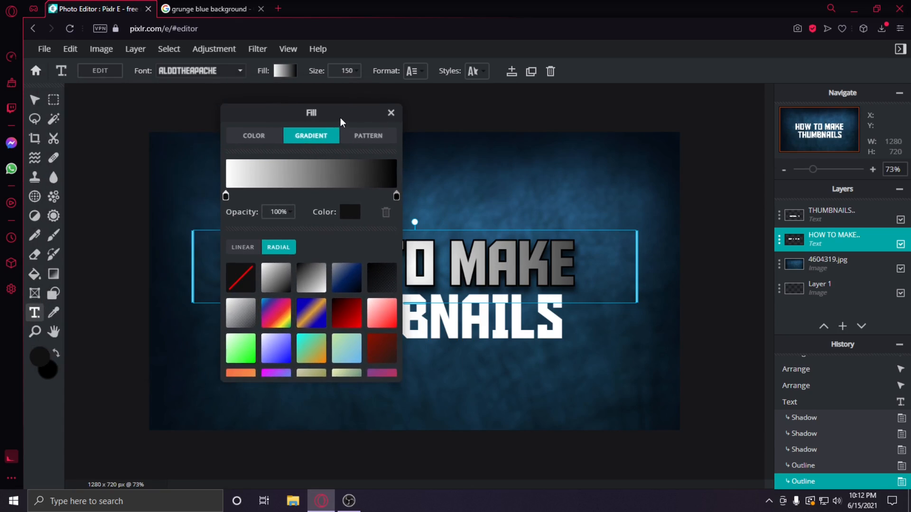
pyautogui.moveTo(227, 199); pyautogui.dragTo(321, 198)
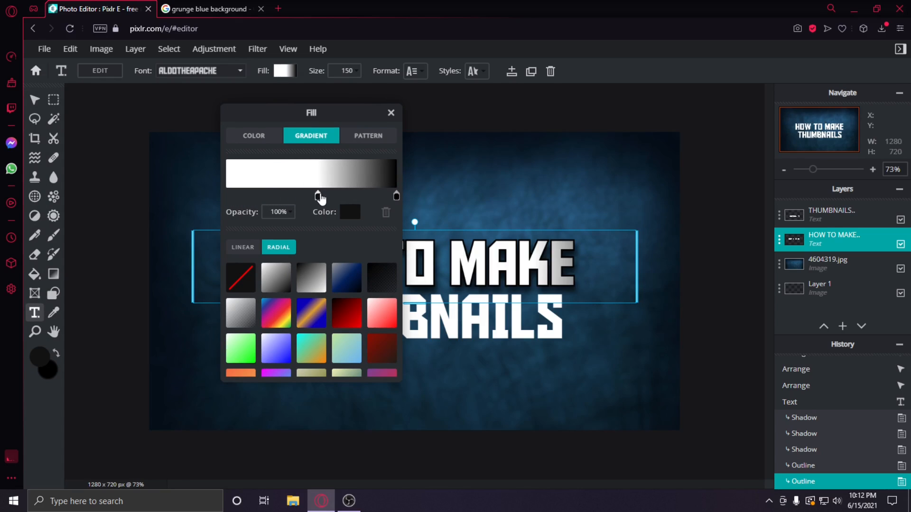
pyautogui.moveTo(347, 114); pyautogui.dragTo(281, 98)
pyautogui.click(320, 100)
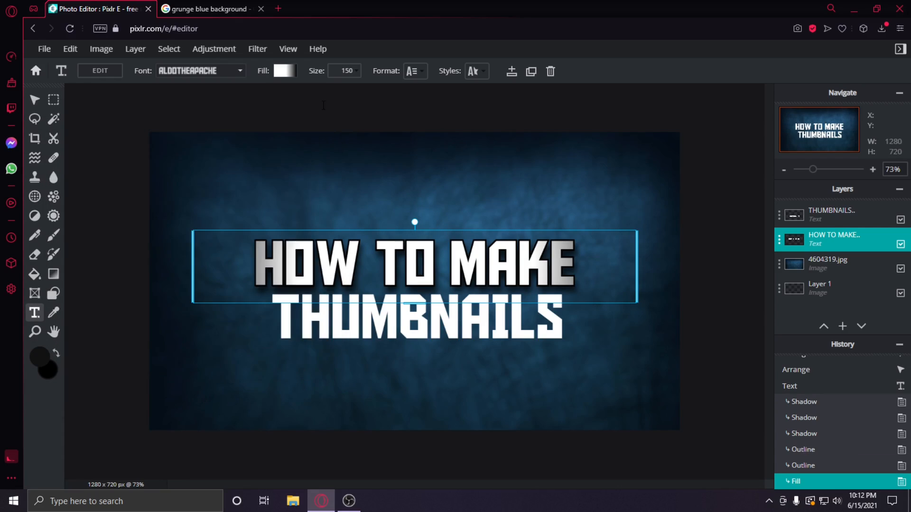
# Shift the white stop of the "HOW TO MAKE" gradient back to just over a third of the gradient's length
pyautogui.doubleClick(393, 266)
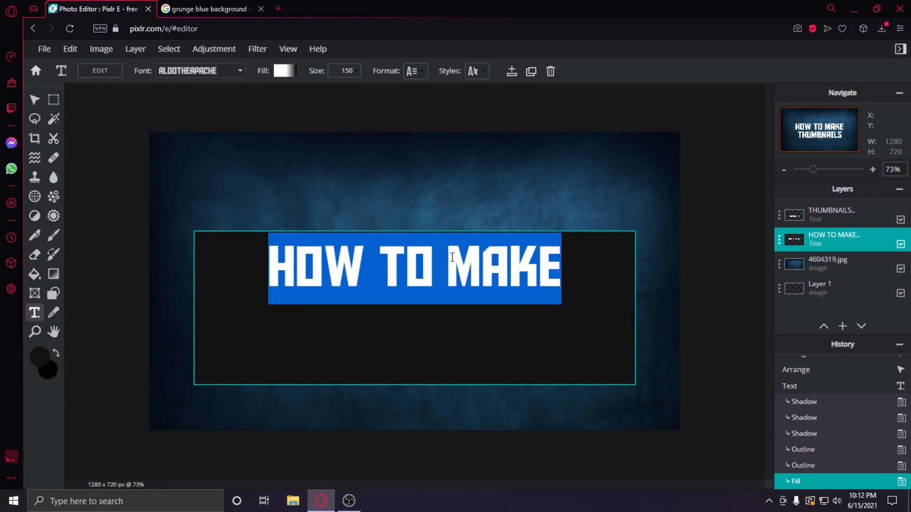
pyautogui.click(413, 166)
pyautogui.click(284, 71)
pyautogui.click(252, 223)
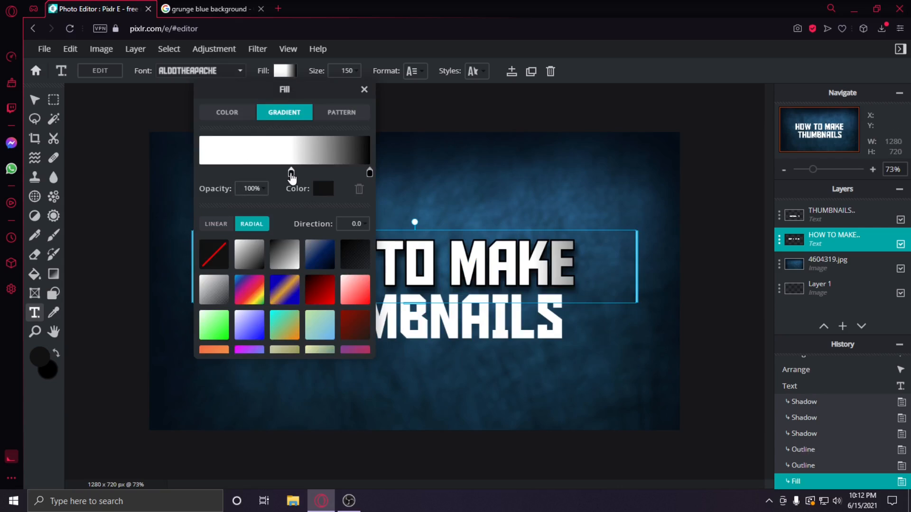
pyautogui.moveTo(291, 172); pyautogui.dragTo(261, 173)
pyautogui.click(441, 134)
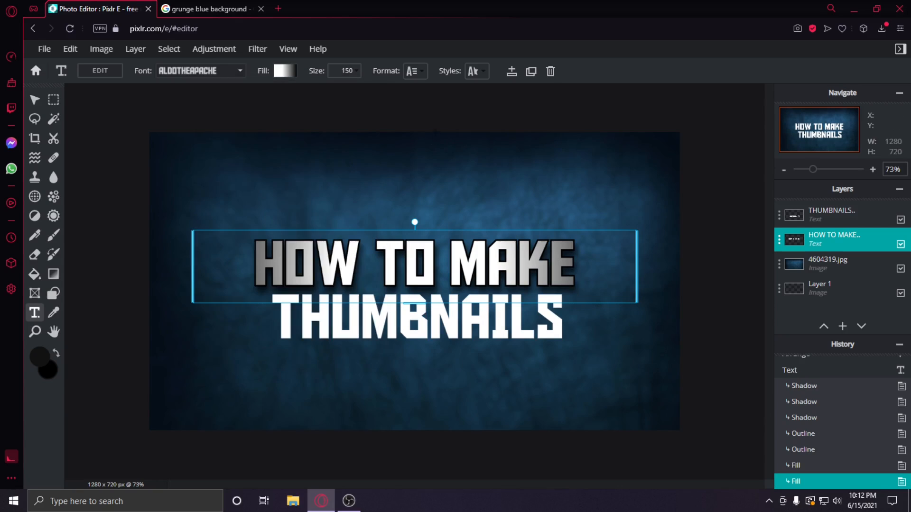
# Add a black (#000000) outline to the "THUMBNAILS" text
pyautogui.click(440, 311)
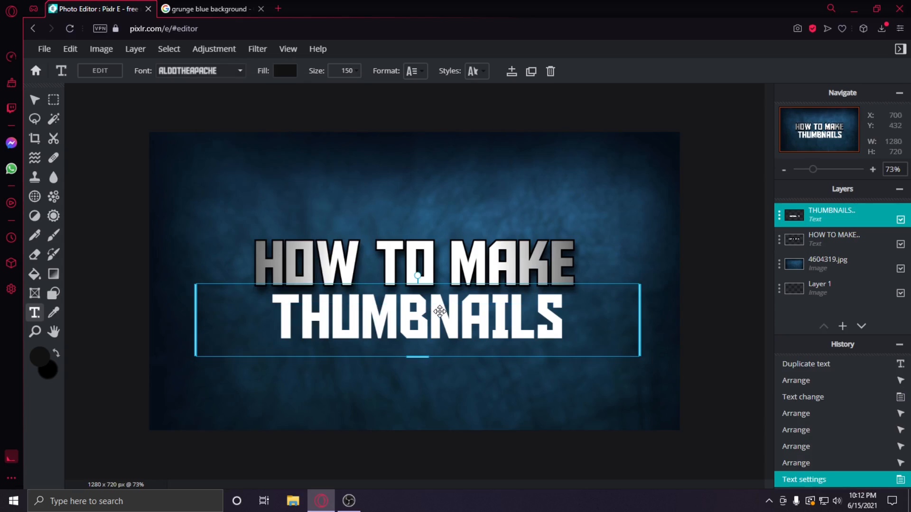
pyautogui.doubleClick(440, 311)
pyautogui.click(474, 71)
pyautogui.click(526, 167)
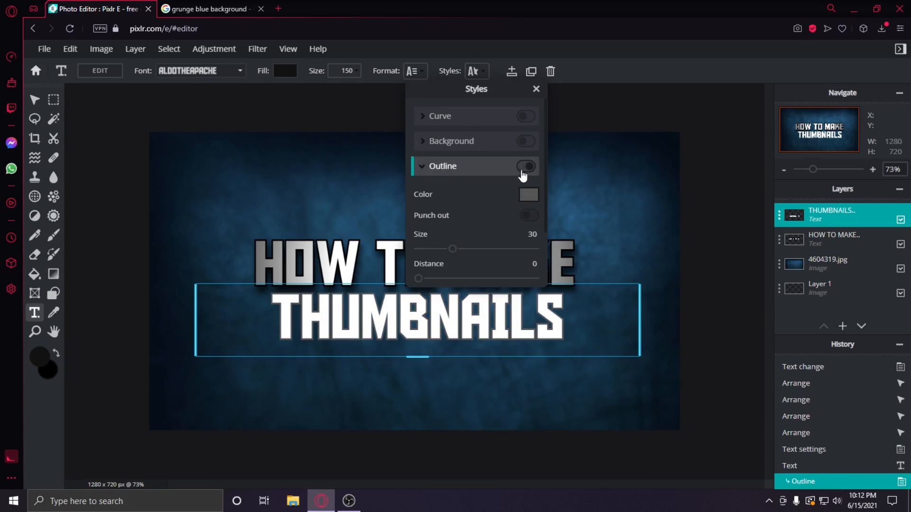
pyautogui.click(528, 195)
pyautogui.moveTo(405, 249); pyautogui.dragTo(309, 352)
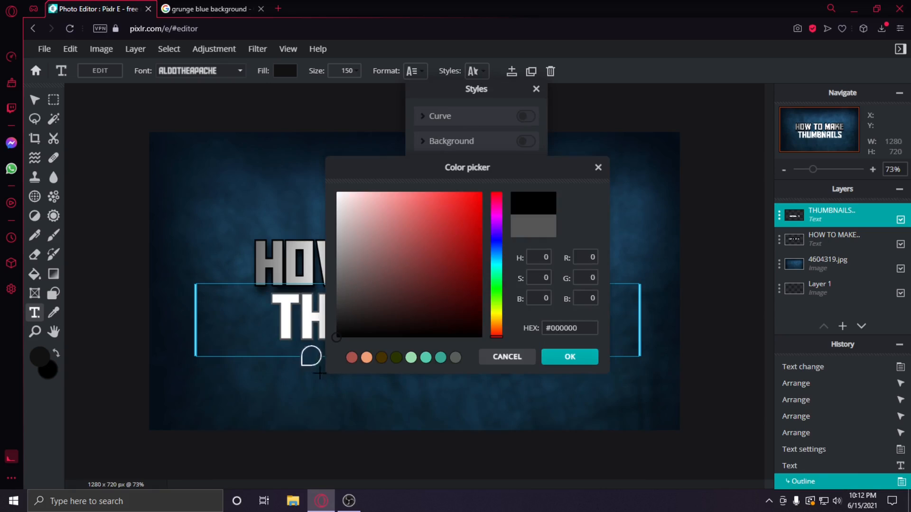
pyautogui.click(569, 356)
# Add a black (#000000) shadow with 75 opacity to the "THUMBNAILS" text
pyautogui.scroll(-2, 497, 223)
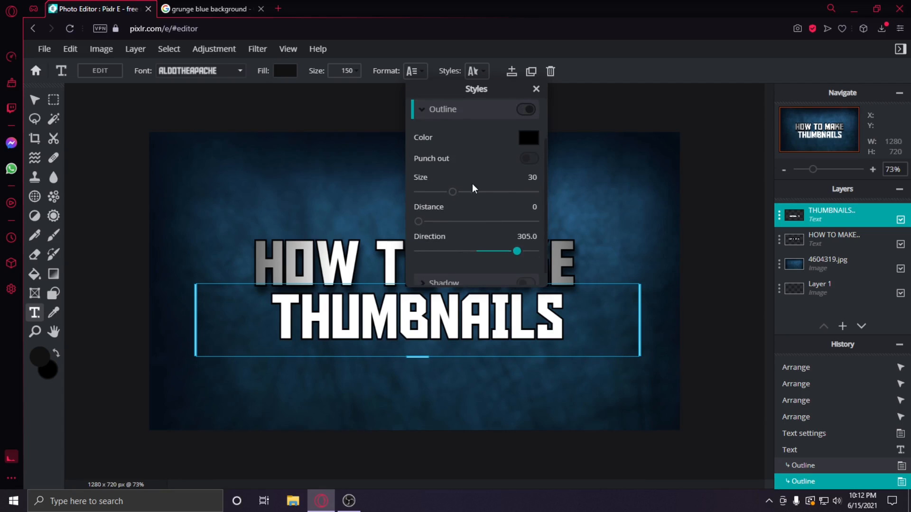
pyautogui.scroll(2, 471, 185)
pyautogui.scroll(-2, 498, 195)
pyautogui.click(526, 269)
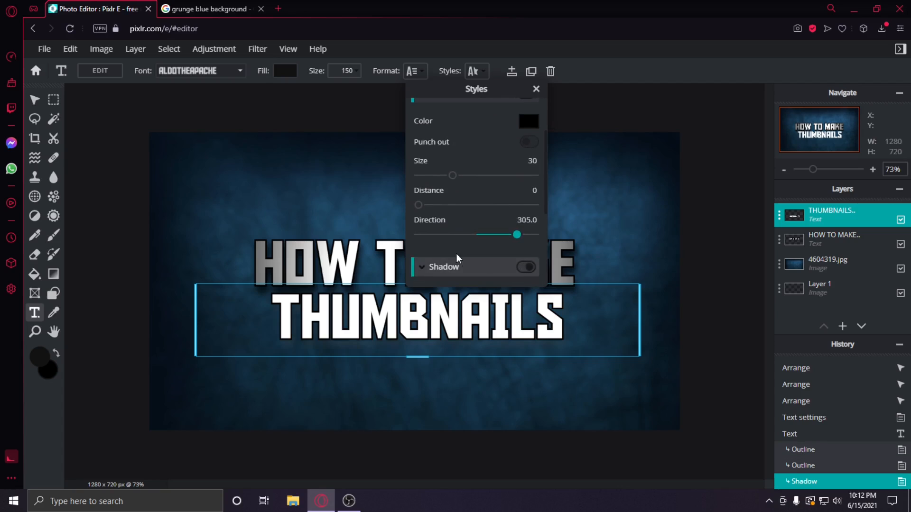
pyautogui.scroll(-3, 449, 244)
pyautogui.click(528, 182)
pyautogui.moveTo(435, 258); pyautogui.dragTo(335, 339)
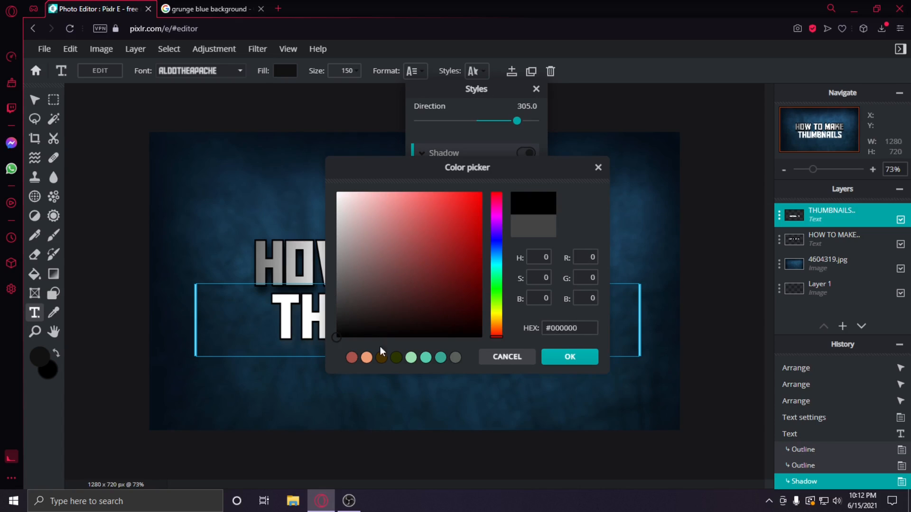
pyautogui.click(569, 357)
pyautogui.scroll(-1, 469, 237)
pyautogui.moveTo(451, 261); pyautogui.dragTo(504, 265)
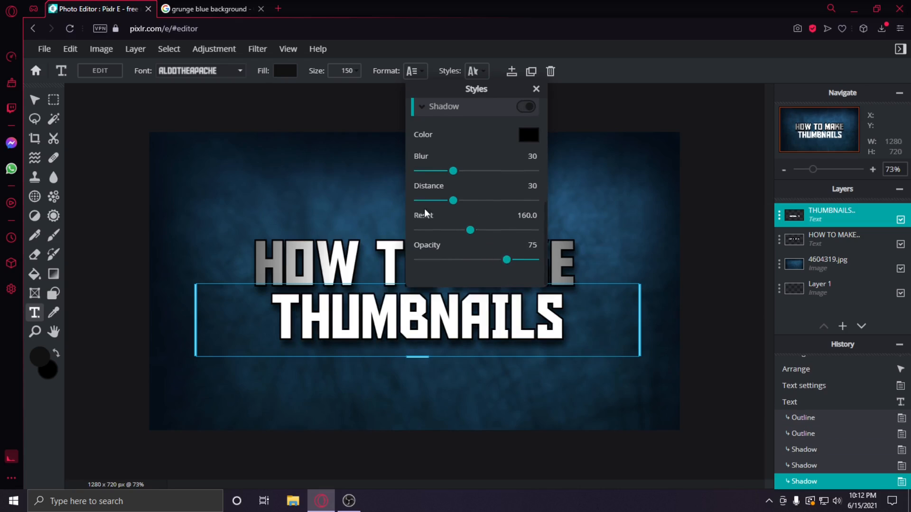
pyautogui.click(384, 171)
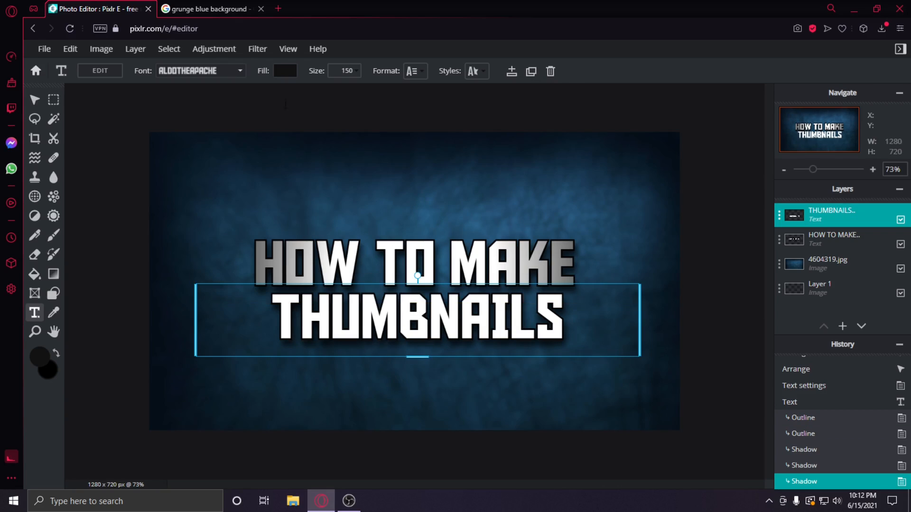
# Fill the "THUMBNAILS" text with the linear red-orange to yellow-orange gradient preset
pyautogui.click(287, 72)
pyautogui.click(285, 112)
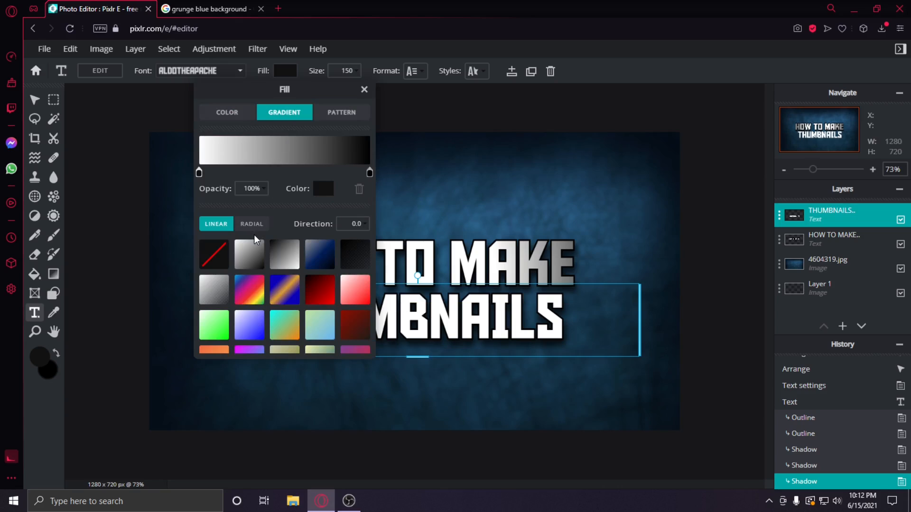
pyautogui.click(218, 352)
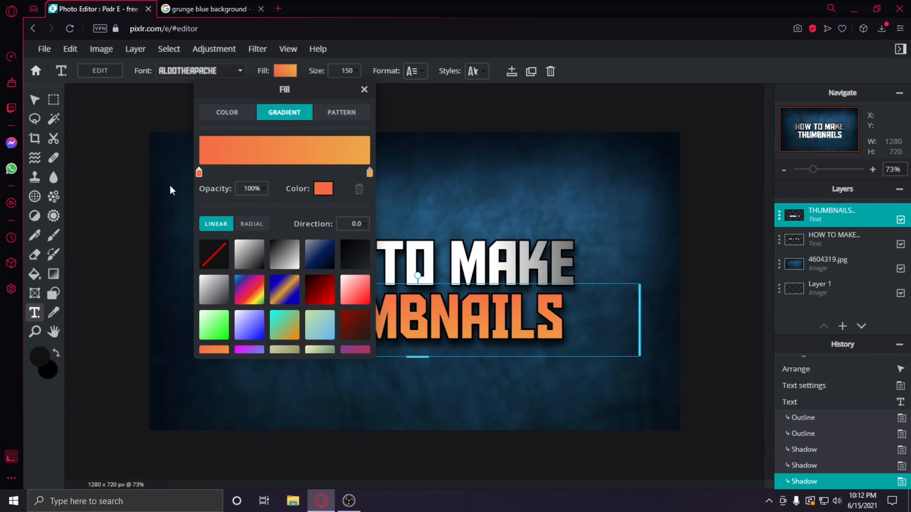
# Enlarge the "HOW TO MAKE" text to size 175 and move it up clear of the "THUMBNAILS" line
pyautogui.click(161, 173)
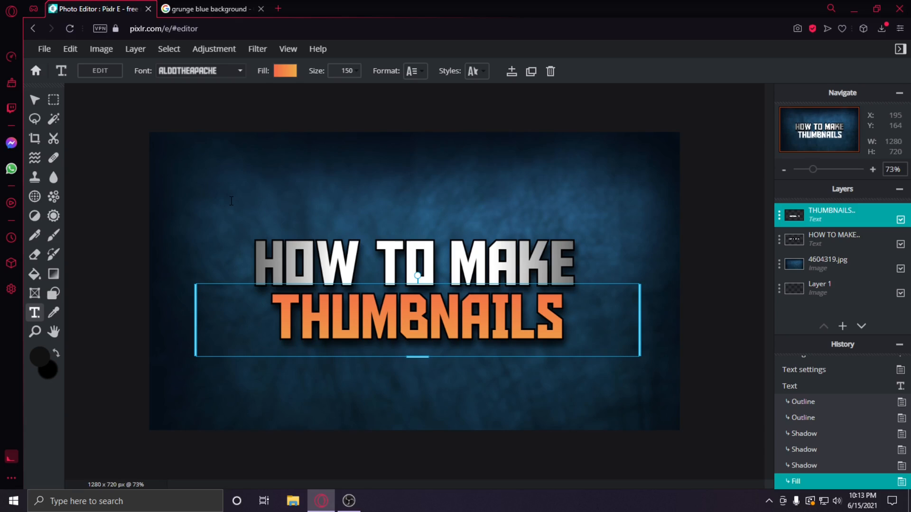
pyautogui.click(329, 110)
pyautogui.click(296, 239)
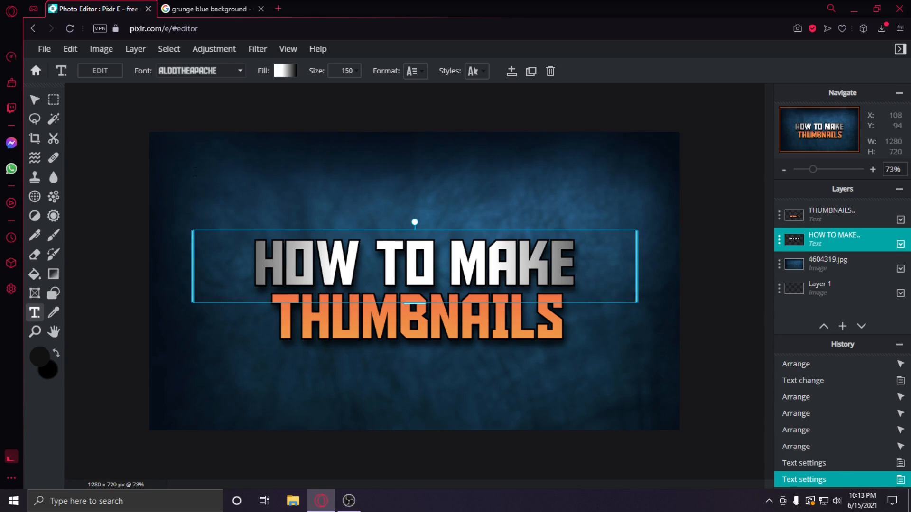
pyautogui.click(355, 72)
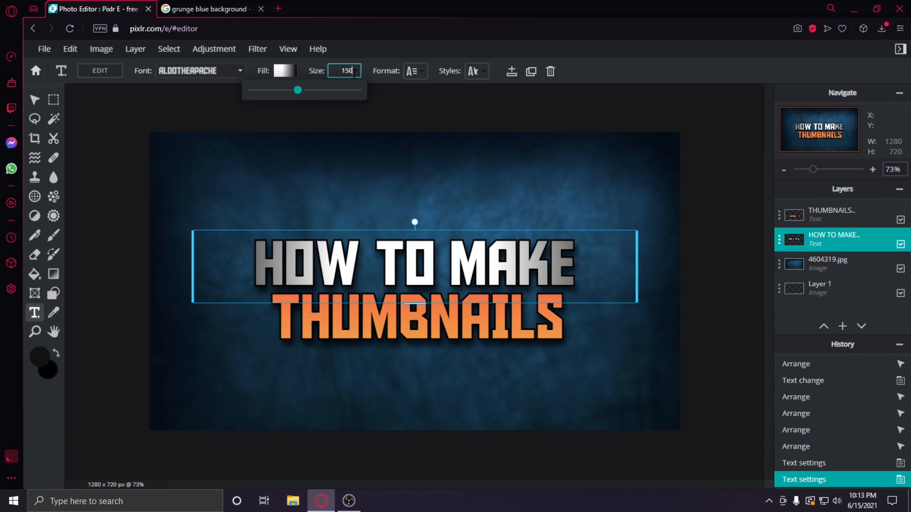
pyautogui.moveTo(300, 94); pyautogui.dragTo(301, 96)
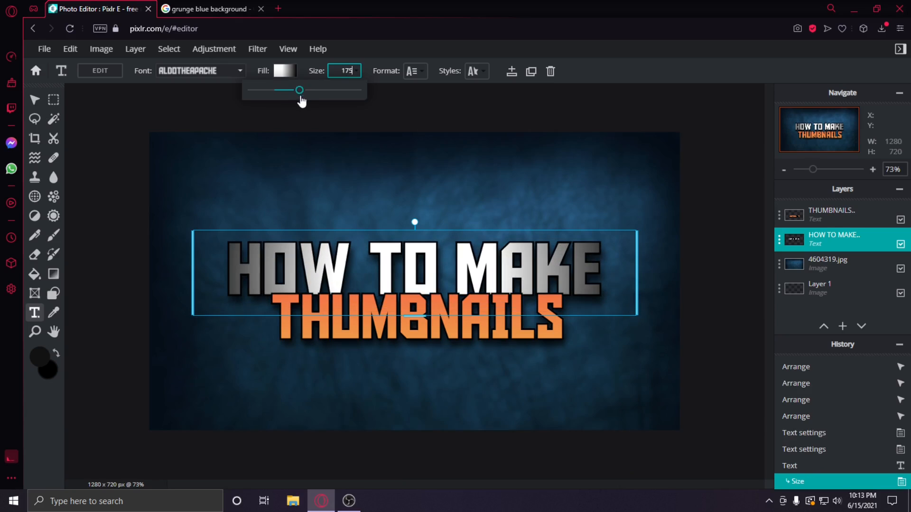
pyautogui.click(42, 101)
pyautogui.moveTo(408, 255); pyautogui.dragTo(417, 241)
# Enlarge the "THUMBNAILS" text to match the letter size of the "HOW TO MAKE" line
pyautogui.click(418, 316)
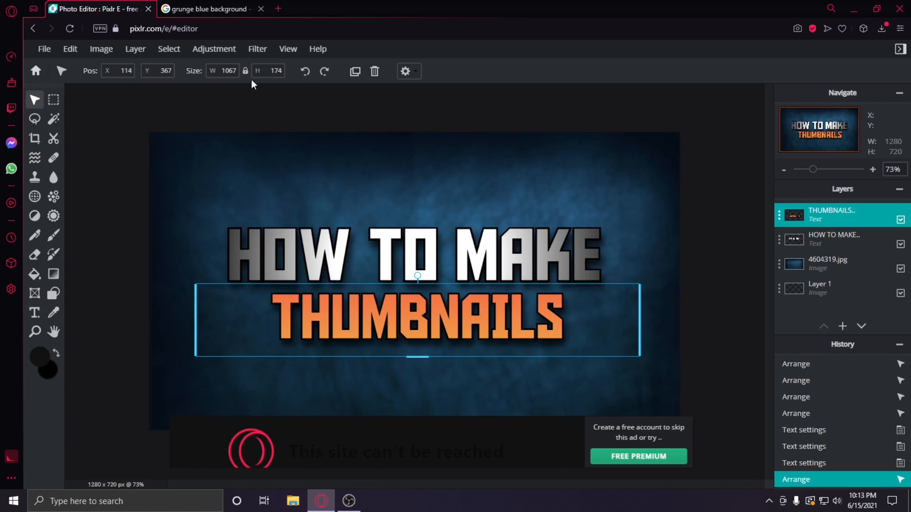
pyautogui.click(34, 312)
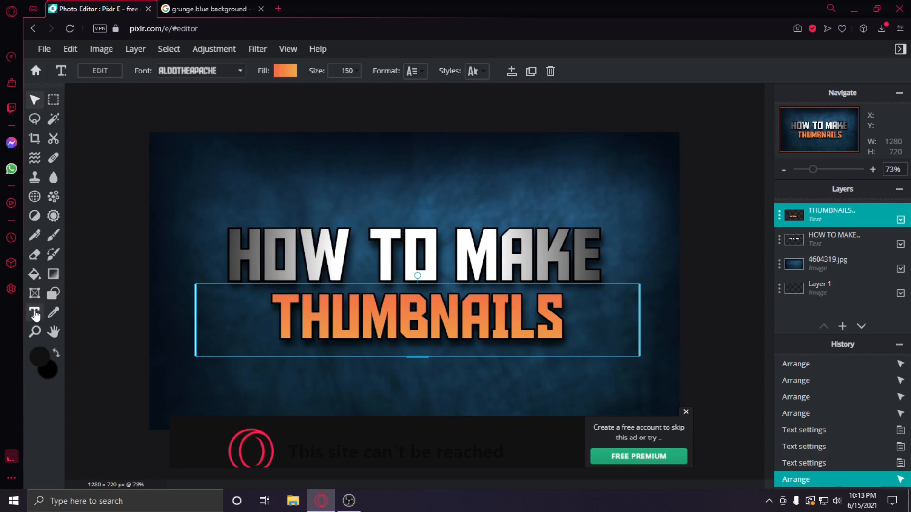
pyautogui.click(348, 78)
pyautogui.moveTo(298, 90); pyautogui.dragTo(300, 97)
pyautogui.click(33, 101)
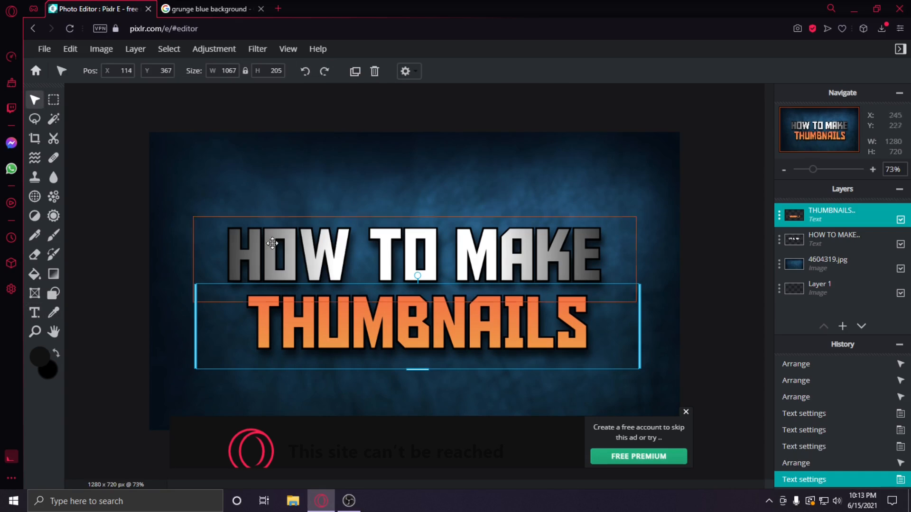
# Nudge the two title lines so they sit close together in the middle of the canvas, and dismiss the ad
pyautogui.moveTo(393, 259); pyautogui.dragTo(416, 238)
pyautogui.click(444, 332)
pyautogui.moveTo(444, 333); pyautogui.dragTo(445, 334)
pyautogui.click(706, 297)
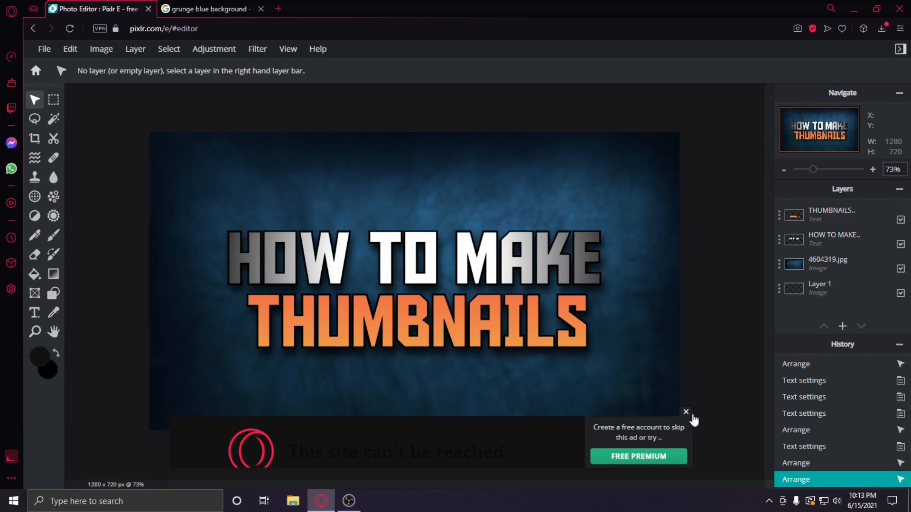
pyautogui.click(687, 413)
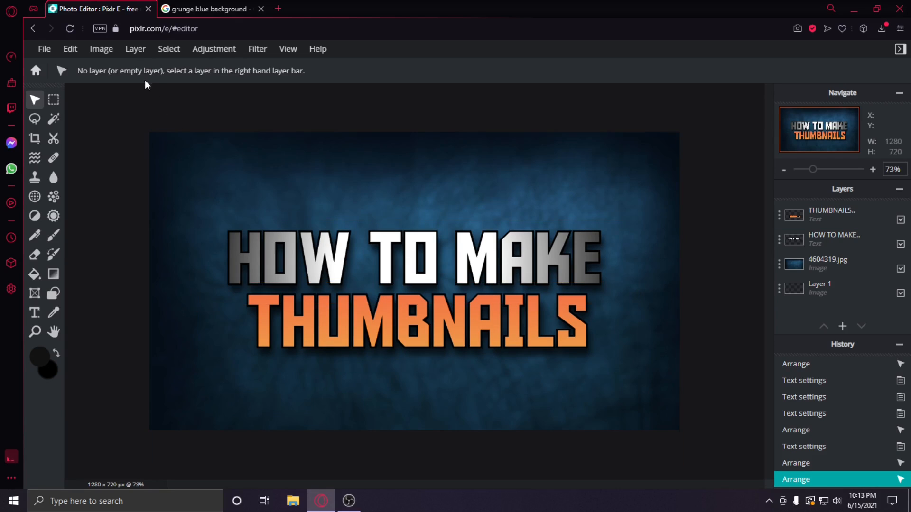
# Switch to the Google Images page and search for "MARIO png"
pyautogui.click(207, 15)
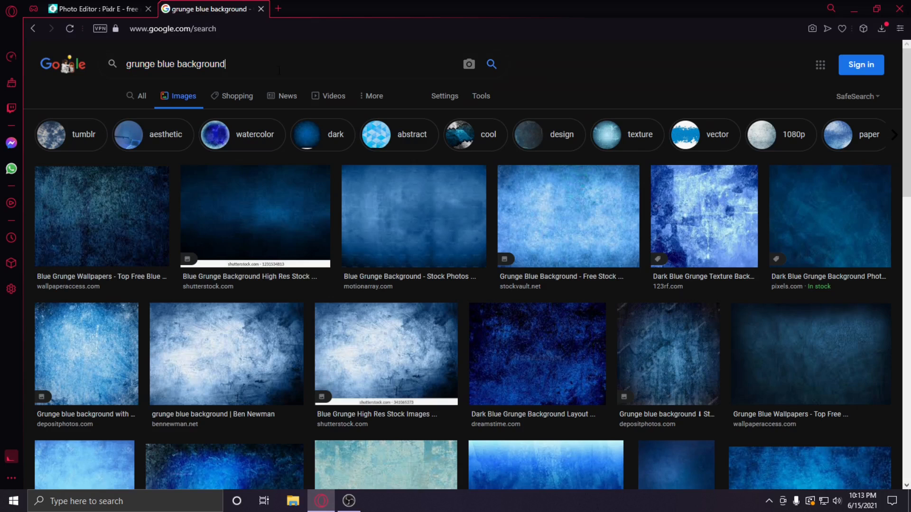
pyautogui.write('MARIO ')
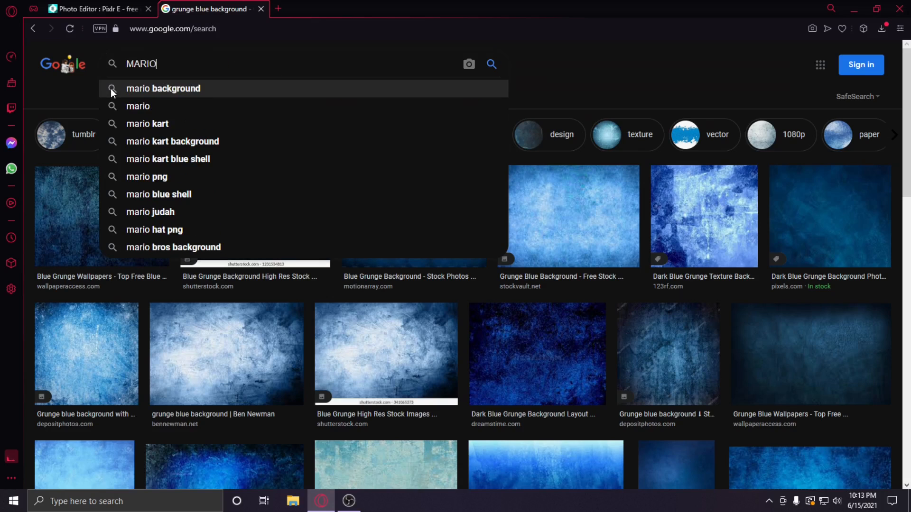
pyautogui.write('png')
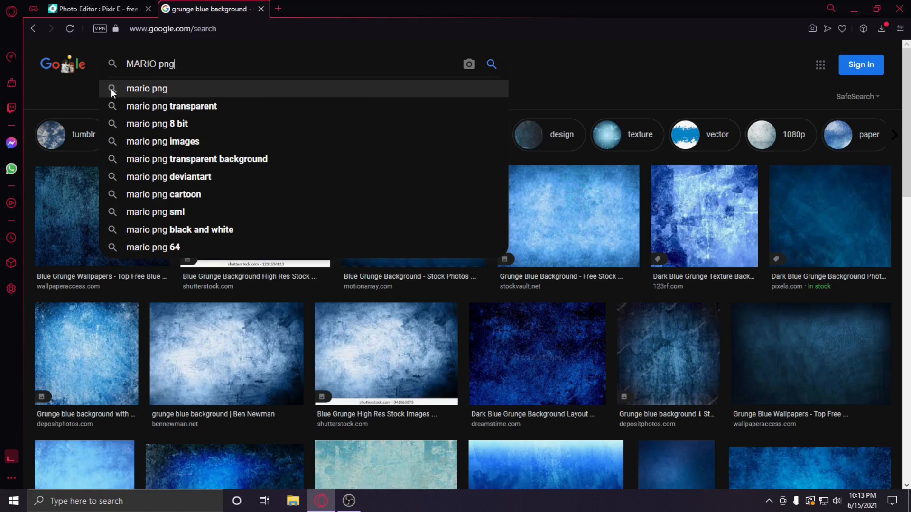
pyautogui.press('Return')
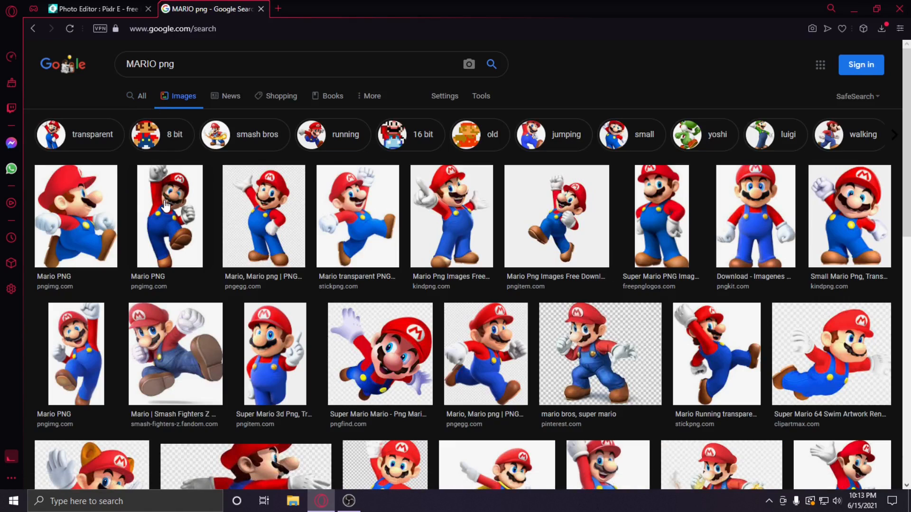
# Save the pngimg.com picture of Mario with a raised fist to Downloads as the PNG image mario_PNG116
pyautogui.click(199, 208)
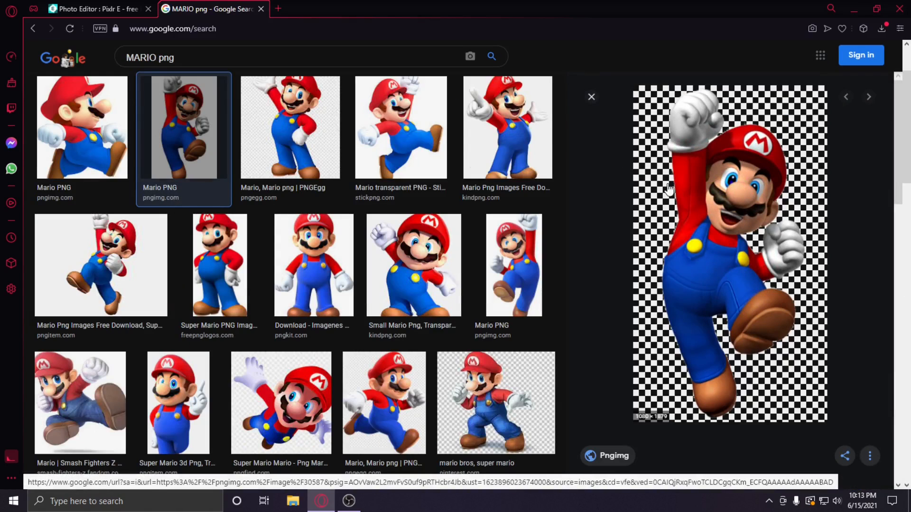
pyautogui.rightClick(752, 203)
pyautogui.click(672, 320)
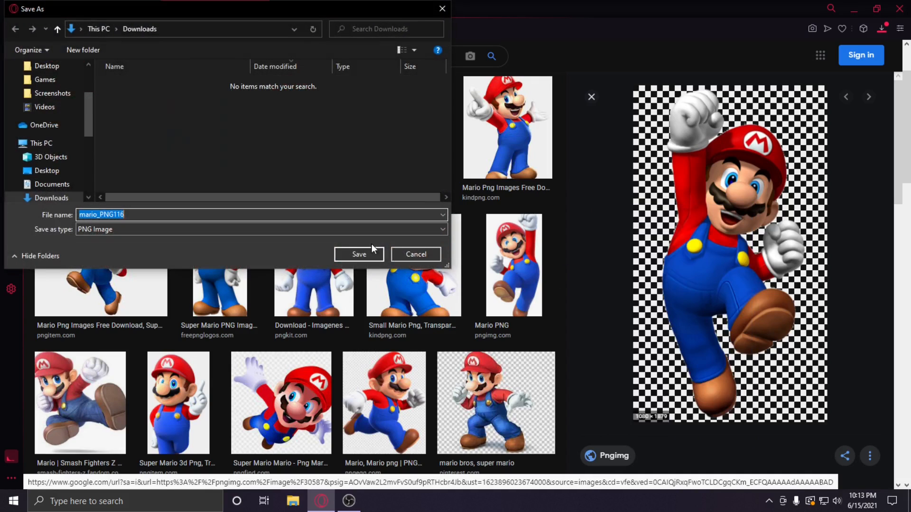
pyautogui.click(170, 229)
pyautogui.click(171, 239)
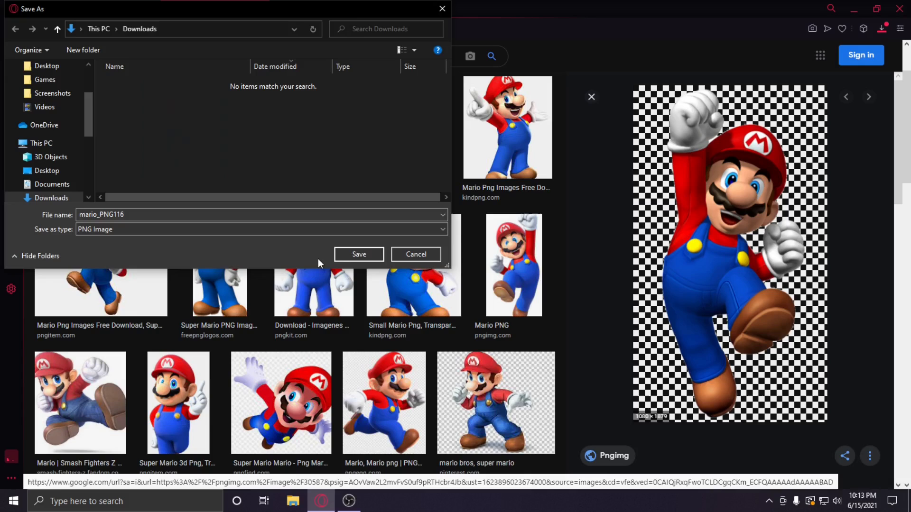
pyautogui.click(351, 254)
# Switch back to Pixlr E and add mario_PNG116 from Downloads as a new image layer
pyautogui.click(68, 9)
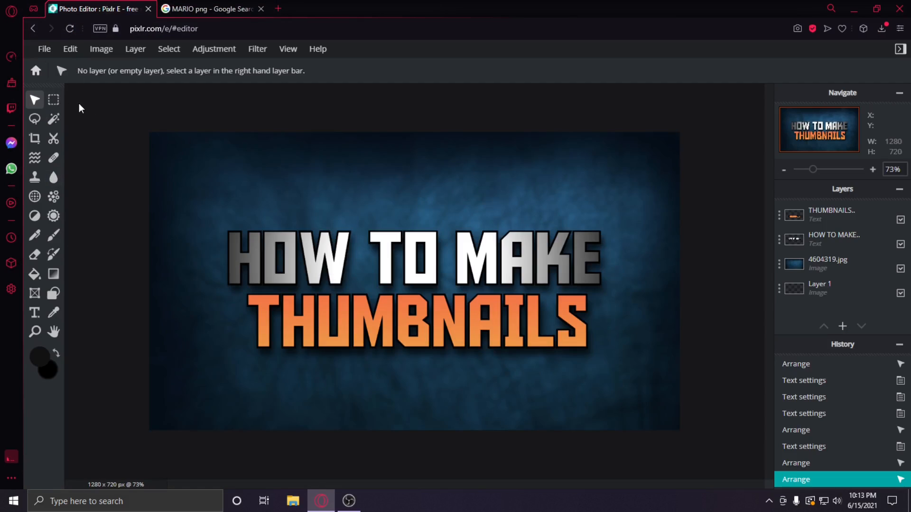
pyautogui.click(70, 49)
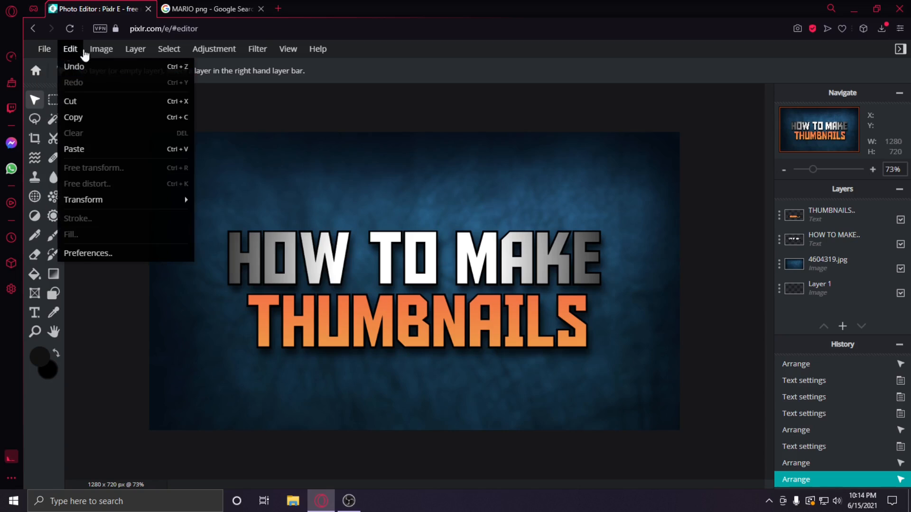
pyautogui.click(135, 49)
pyautogui.click(142, 99)
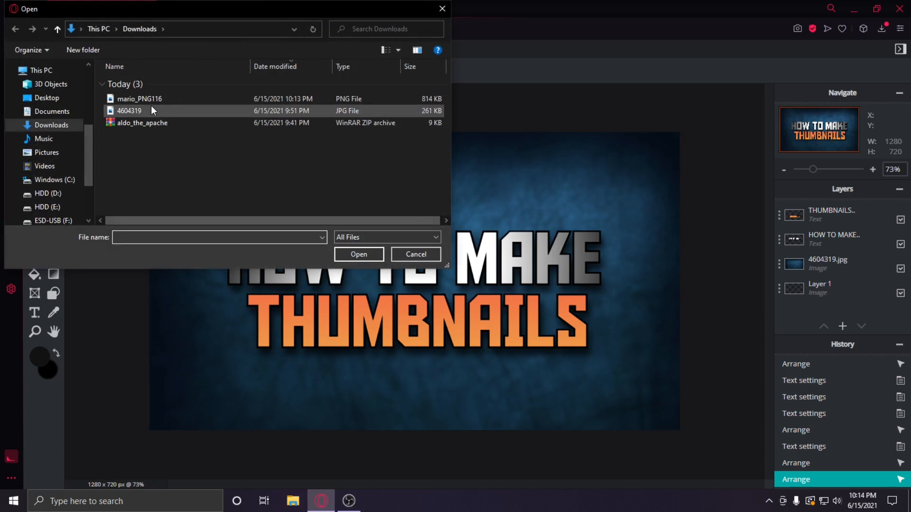
pyautogui.click(150, 99)
pyautogui.doubleClick(150, 101)
# Scale the Mario image down proportionally and place it in the upper-left corner of the canvas
pyautogui.moveTo(384, 202); pyautogui.dragTo(415, 313)
pyautogui.moveTo(208, 154); pyautogui.dragTo(342, 386)
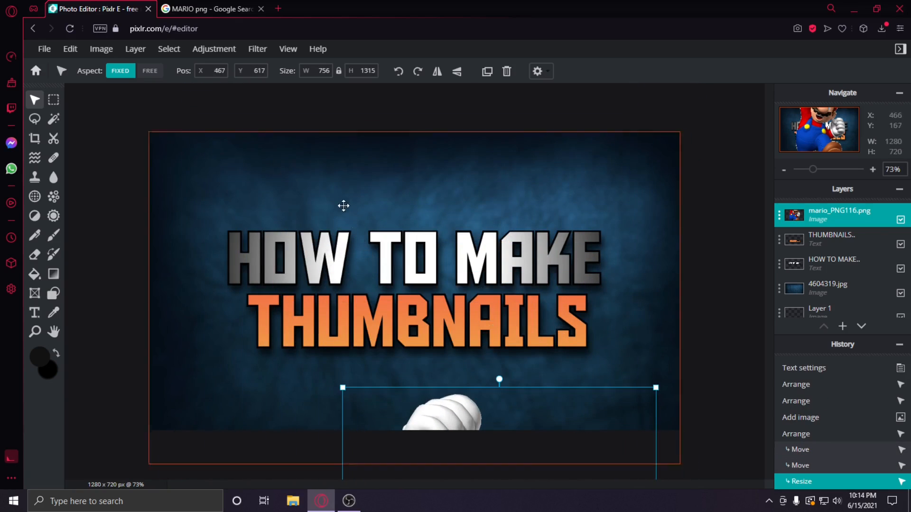
pyautogui.moveTo(479, 416); pyautogui.dragTo(378, 160)
pyautogui.moveTo(244, 130); pyautogui.dragTo(349, 330)
pyautogui.moveTo(421, 366); pyautogui.dragTo(229, 175)
pyautogui.rightClick(226, 170)
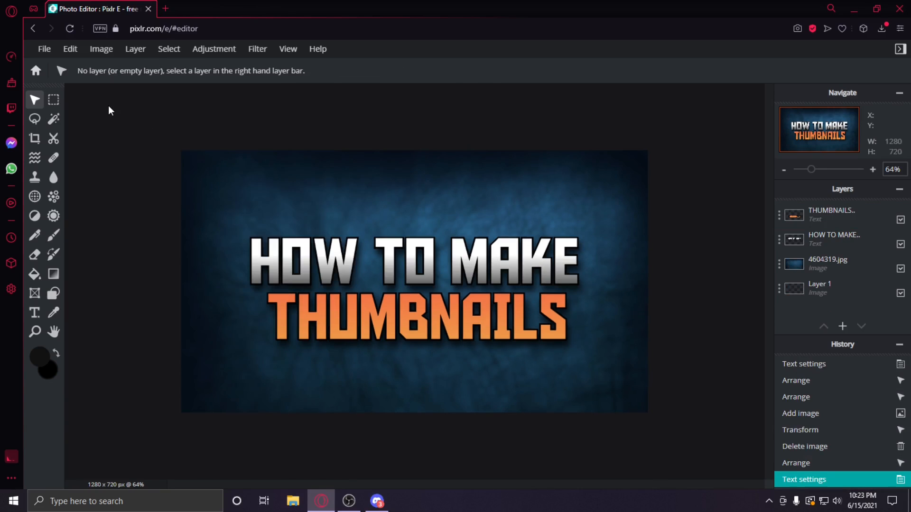
# Save the finished thumbnail as a 1280 x 720 JPG named Untitled and download it
pyautogui.click(44, 49)
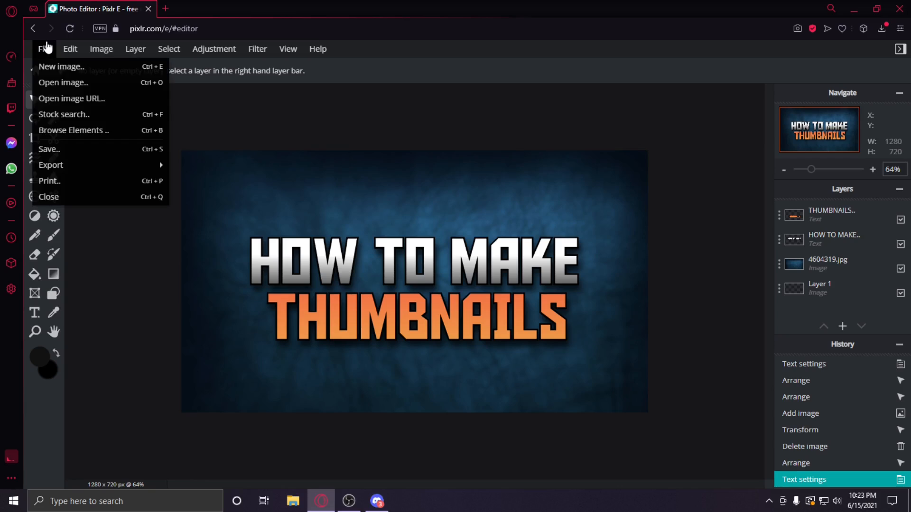
pyautogui.click(74, 151)
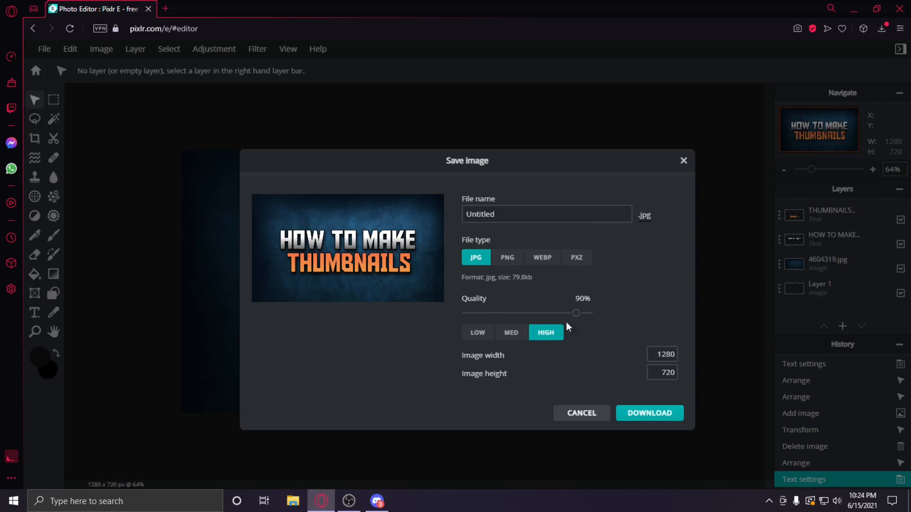
pyautogui.moveTo(662, 355); pyautogui.dragTo(585, 328)
pyautogui.click(661, 420)
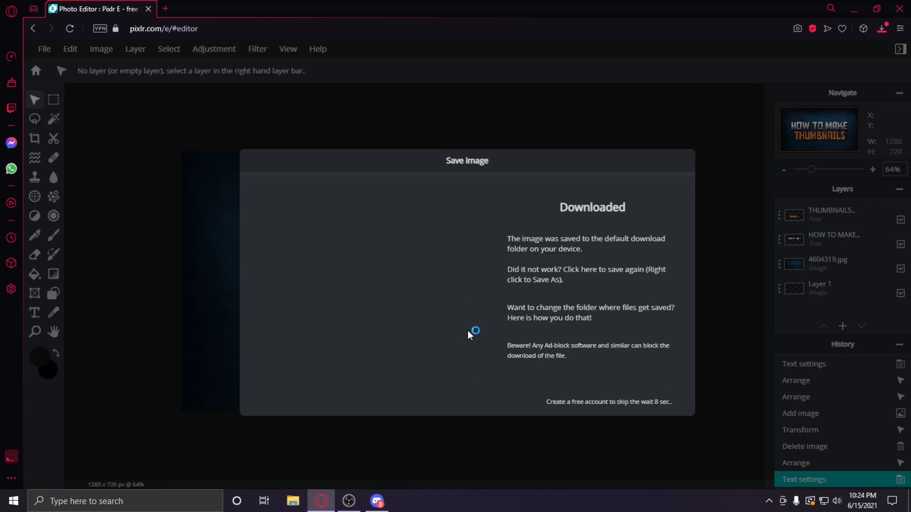